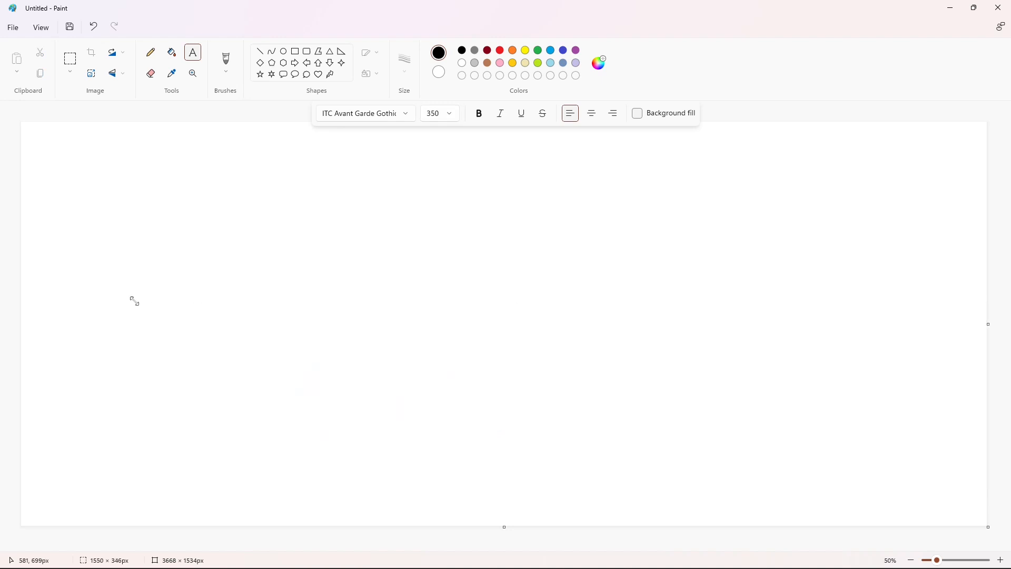
# Set the "waze" text's font size to 450 and stretch its text box upward to fit
pyautogui.hotkey('ctrl', 'a')
pyautogui.click(449, 113)
pyautogui.write('450')
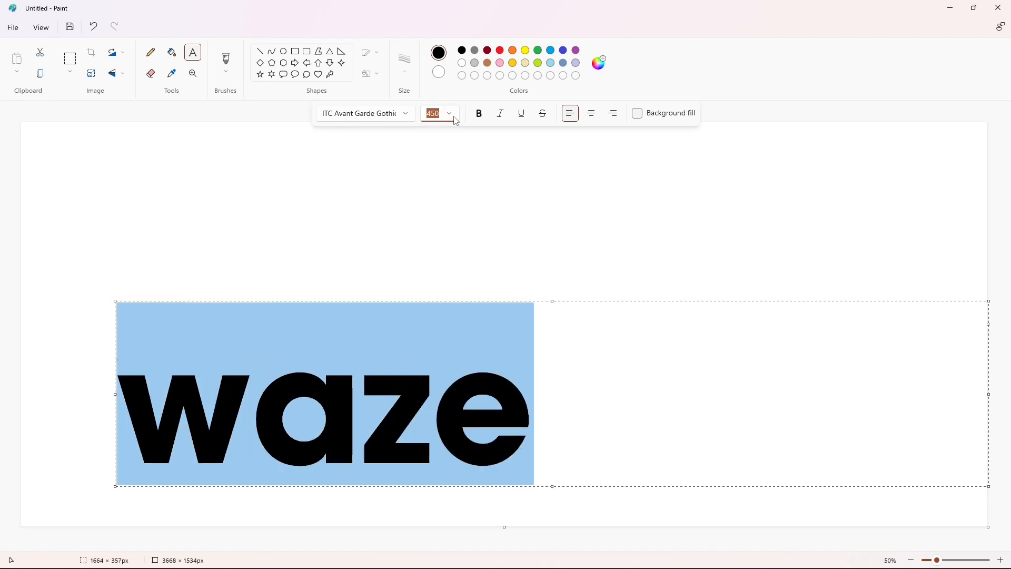
pyautogui.press('Return')
pyautogui.moveTo(115, 302); pyautogui.dragTo(108, 271)
# Set the "waze" text's font size to 550, extend the text box upward and commit the text
pyautogui.hotkey('ctrl', 'a')
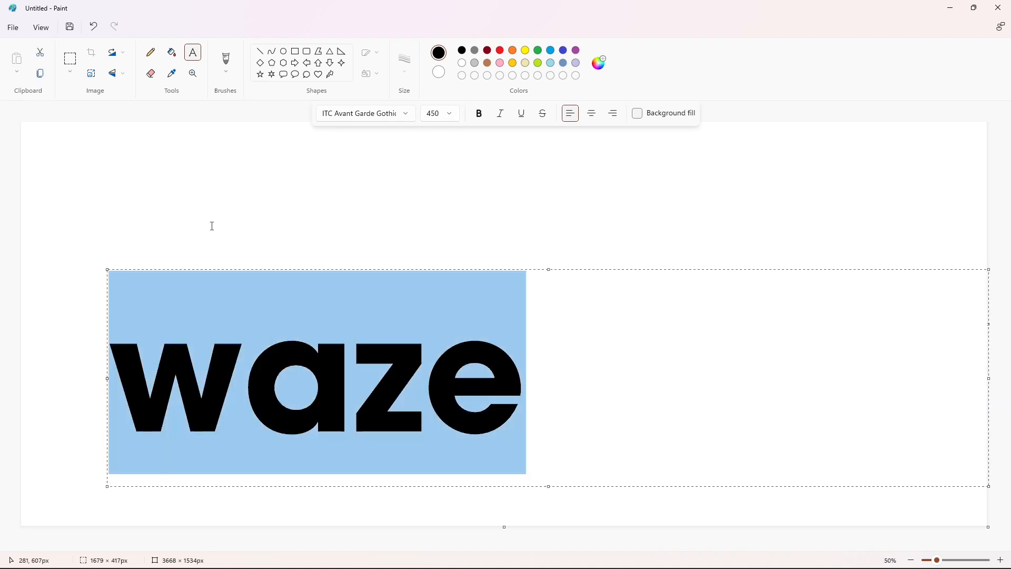
pyautogui.click(450, 113)
pyautogui.write('550')
pyautogui.press('Return')
pyautogui.click(680, 348)
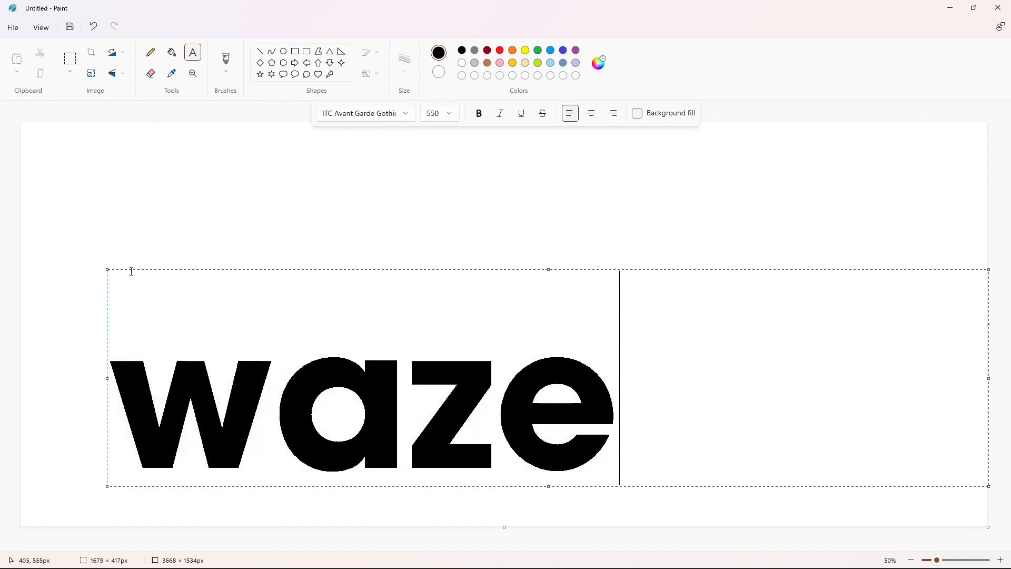
pyautogui.moveTo(107, 269); pyautogui.dragTo(104, 235)
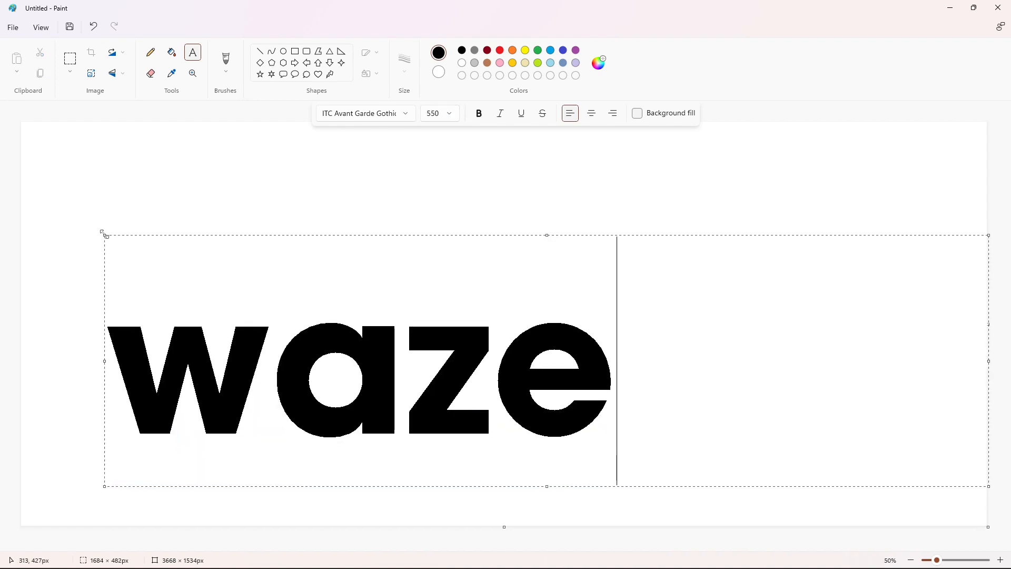
pyautogui.click(166, 196)
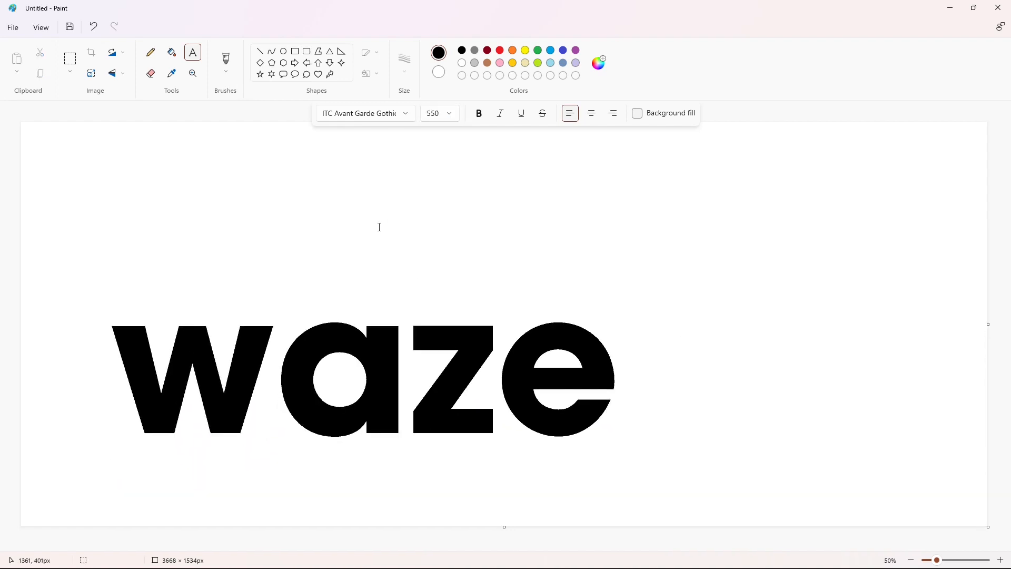
# Draw a small purple circle outline about 27 × 27 px and place it just above the w's upper-left corner
pyautogui.click(283, 51)
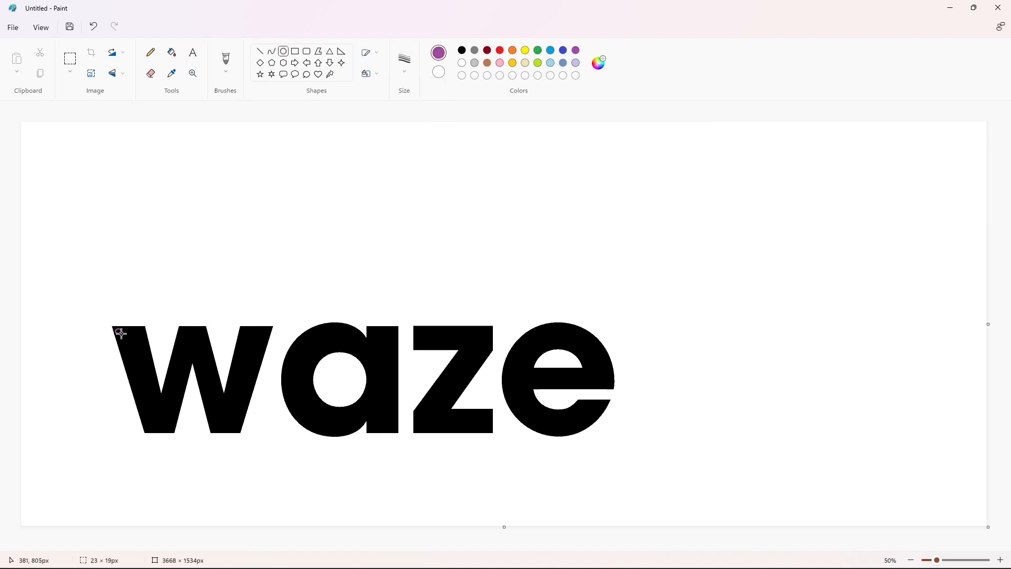
pyautogui.click(181, 325)
pyautogui.scroll(2, 470, 445)
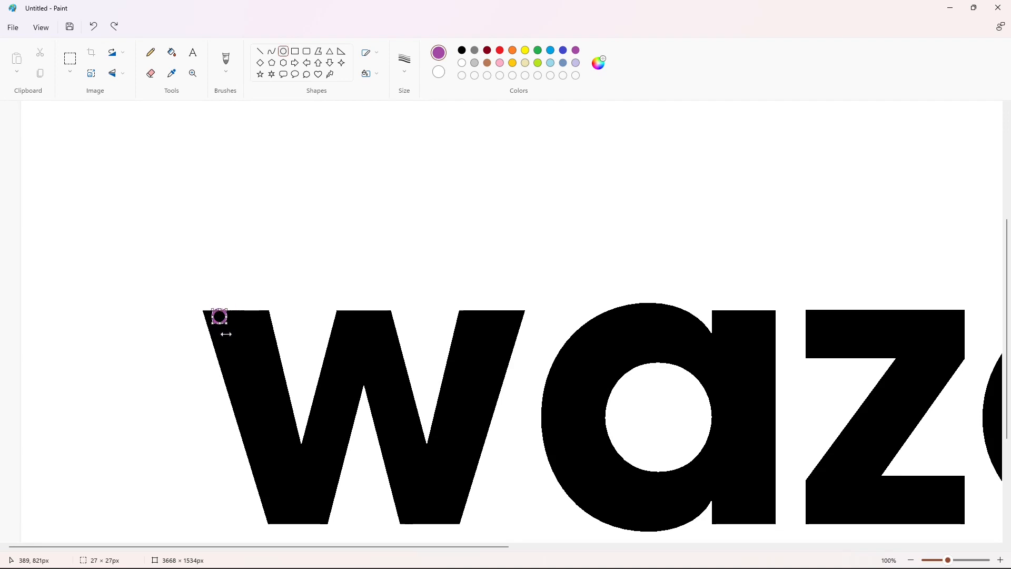
pyautogui.press('Up')
pyautogui.press('Up')
pyautogui.press('Up')
pyautogui.press('Up')
pyautogui.press('Up')
pyautogui.press('Up')
pyautogui.press('Up')
pyautogui.press('Up')
pyautogui.press('Up')
pyautogui.press('Up')
pyautogui.click(168, 211)
# Copy the purple circle with a rectangular selection and paste a duplicate with transparent selection on
pyautogui.click(70, 59)
pyautogui.moveTo(186, 213); pyautogui.dragTo(262, 277)
pyautogui.hotkey('ctrl', 'c')
pyautogui.hotkey('ctrl', 'v')
pyautogui.click(70, 71)
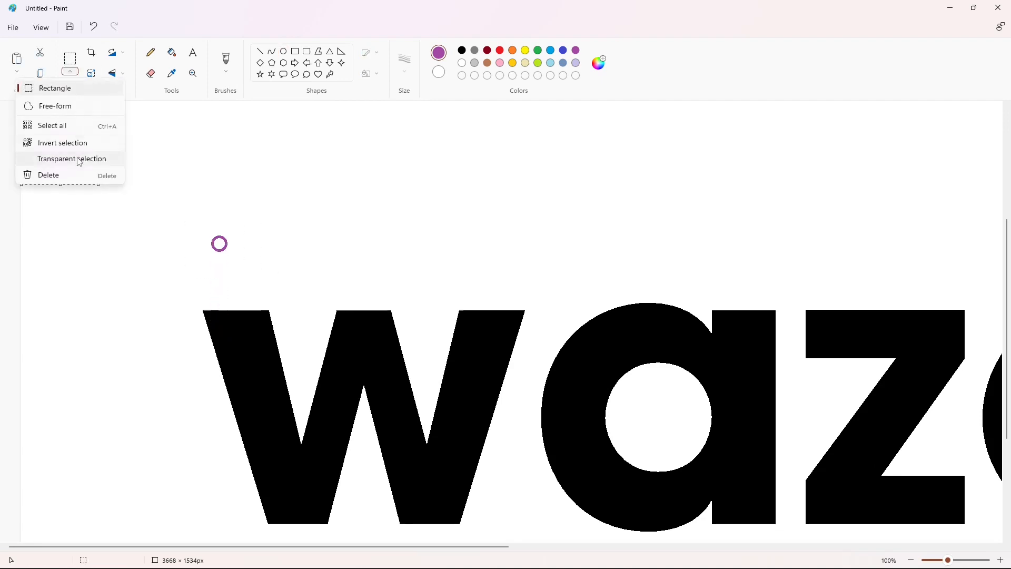
pyautogui.click(78, 158)
# Fit the pasted circle into the w's top-left corner so it touches the letter's edges
pyautogui.moveTo(60, 153); pyautogui.dragTo(222, 320)
pyautogui.press('Left')
pyautogui.press('Left')
pyautogui.press('Left')
pyautogui.press('Left')
pyautogui.press('Left')
pyautogui.press('Left')
pyautogui.click(325, 301)
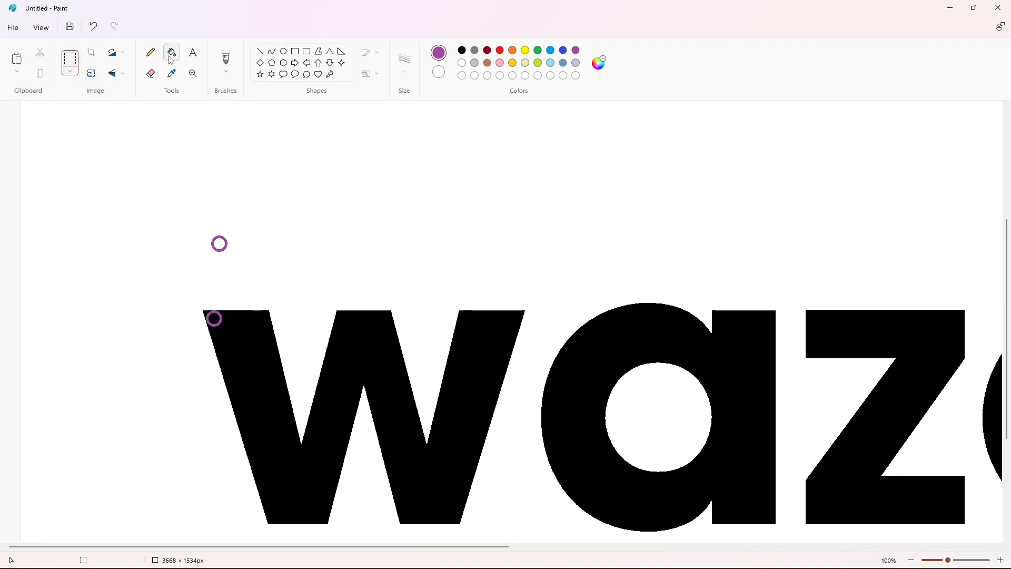
# Round the w's top-left corner by filling away the tip outside the circle and filling the letter black
pyautogui.click(171, 54)
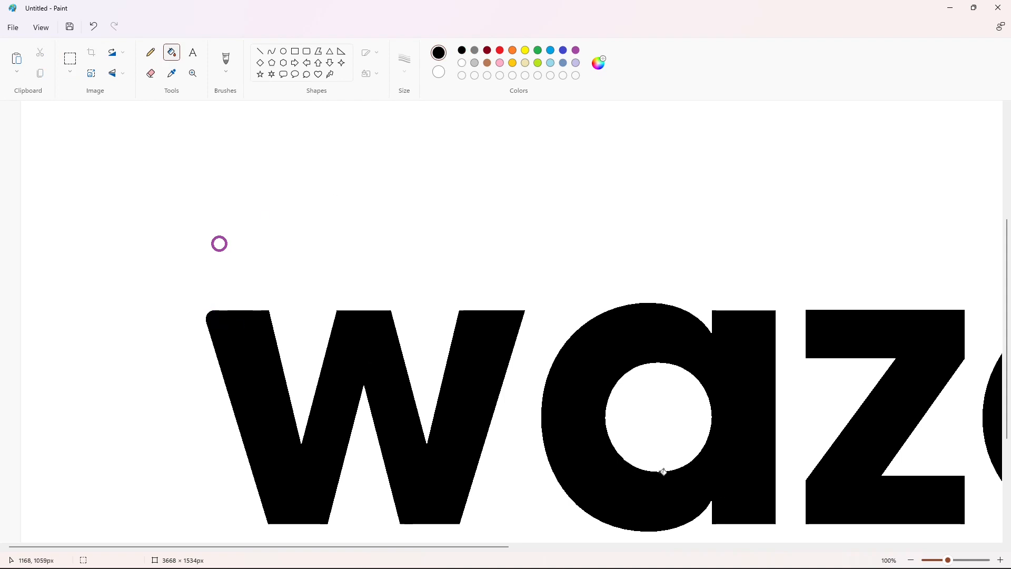
pyautogui.keyDown('ctrl'); pyautogui.scroll(-1, 664, 472); pyautogui.keyUp('ctrl')
pyautogui.click(1001, 562)
# Paste circle copies into the top-right corner of the w's first arm and the top-left corner of its middle peak
pyautogui.hotkey('ctrl', 'v')
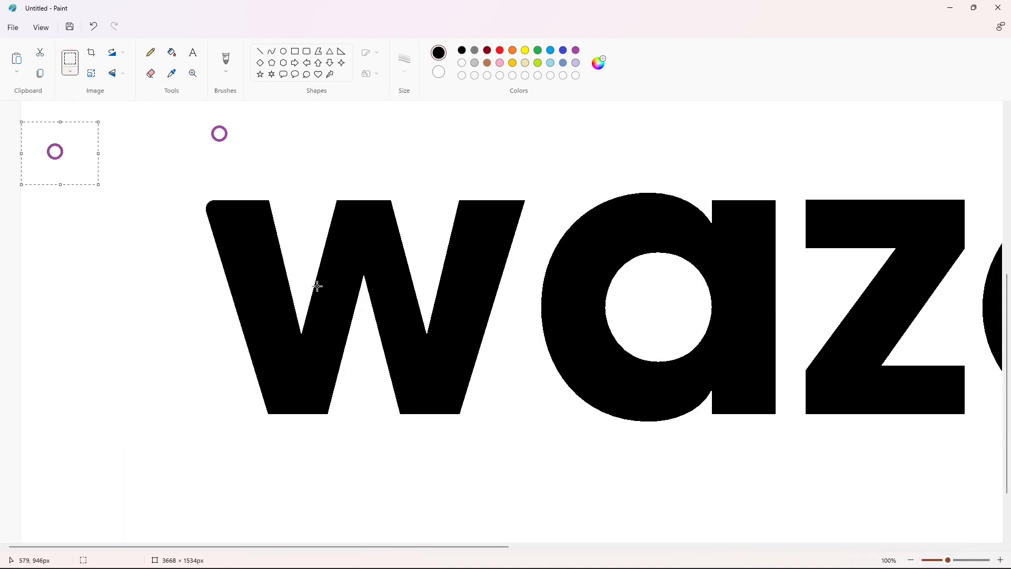
pyautogui.moveTo(60, 153); pyautogui.dragTo(265, 212)
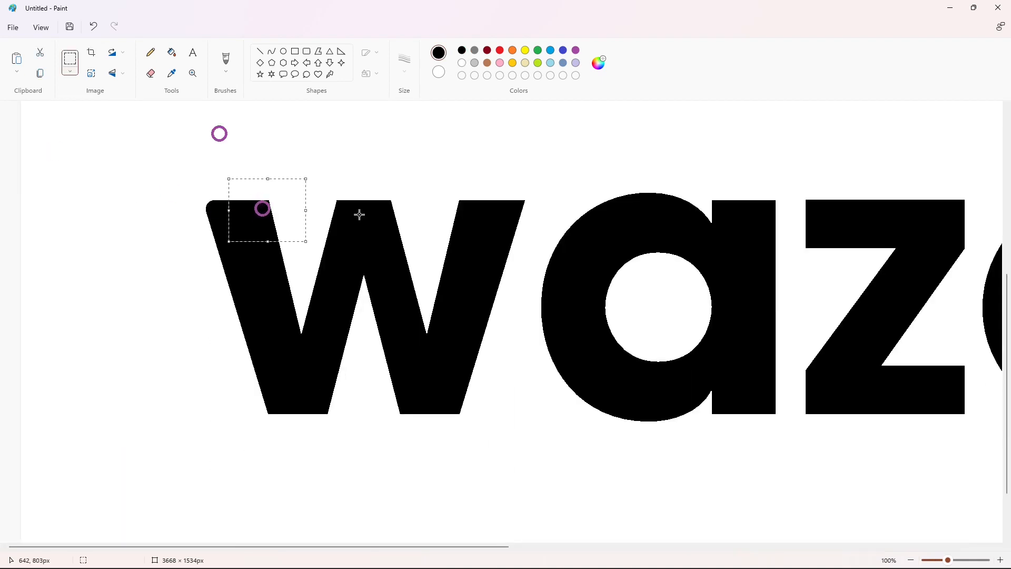
pyautogui.hotkey('ctrl', 'v')
pyautogui.moveTo(64, 153); pyautogui.dragTo(353, 211)
pyautogui.click(413, 210)
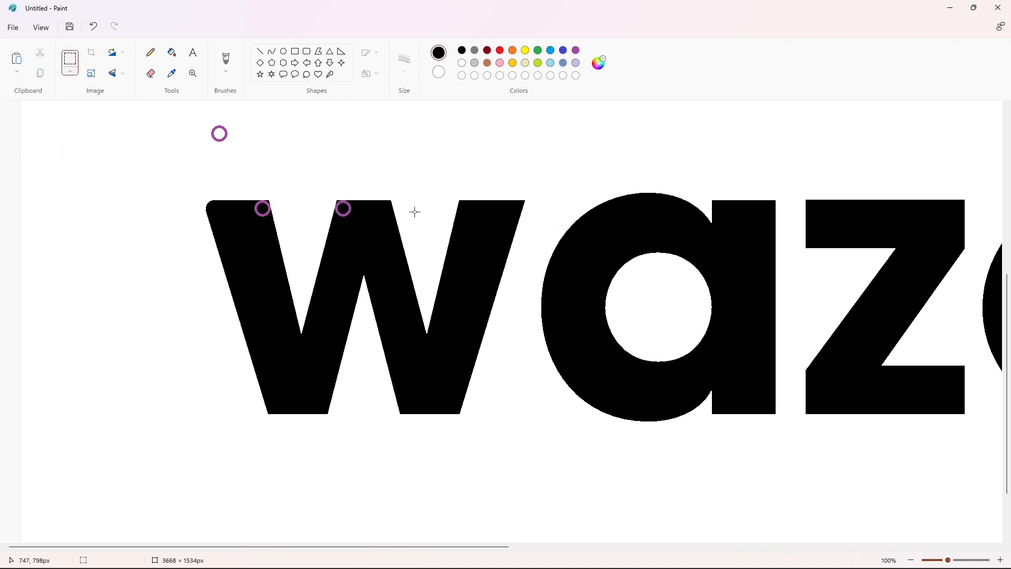
# Paste a circle copy into the top-right corner of the w's middle peak and nudge it against the edges
pyautogui.hotkey('ctrl', 'v')
pyautogui.moveTo(73, 151); pyautogui.dragTo(392, 207)
pyautogui.press('Up')
pyautogui.press('Up')
pyautogui.press('Right')
pyautogui.press('Right')
pyautogui.press('Right')
pyautogui.press('Right')
pyautogui.press('Right')
pyautogui.press('Right')
pyautogui.press('Right')
pyautogui.press('Right')
pyautogui.press('Right')
pyautogui.press('Right')
pyautogui.press('Right')
pyautogui.press('Right')
pyautogui.press('Right')
pyautogui.press('Right')
pyautogui.press('Right')
pyautogui.press('Right')
pyautogui.press('Right')
pyautogui.press('Right')
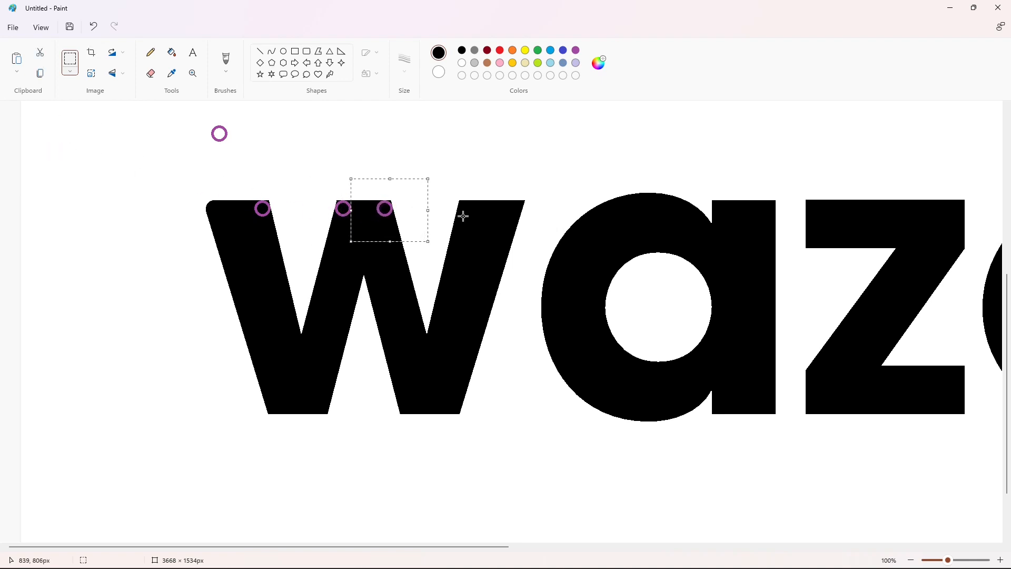
# Paste circle copies into both top corners of the w's last arm and nudge them against the edges
pyautogui.hotkey('ctrl', 'v')
pyautogui.moveTo(72, 153); pyautogui.dragTo(488, 210)
pyautogui.press('Left')
pyautogui.press('Left')
pyautogui.press('Left')
pyautogui.press('Left')
pyautogui.press('Left')
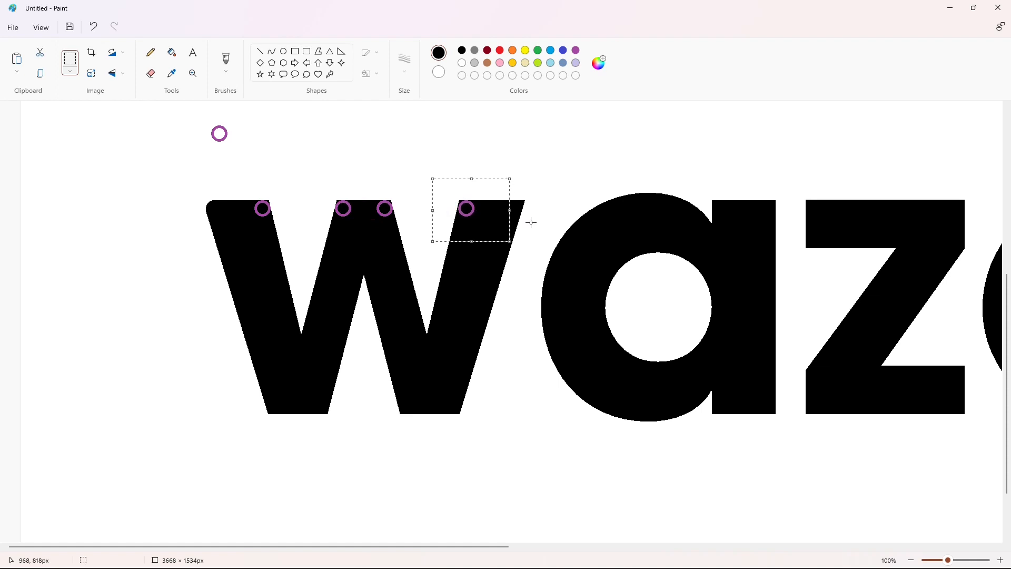
pyautogui.moveTo(66, 154); pyautogui.dragTo(509, 211)
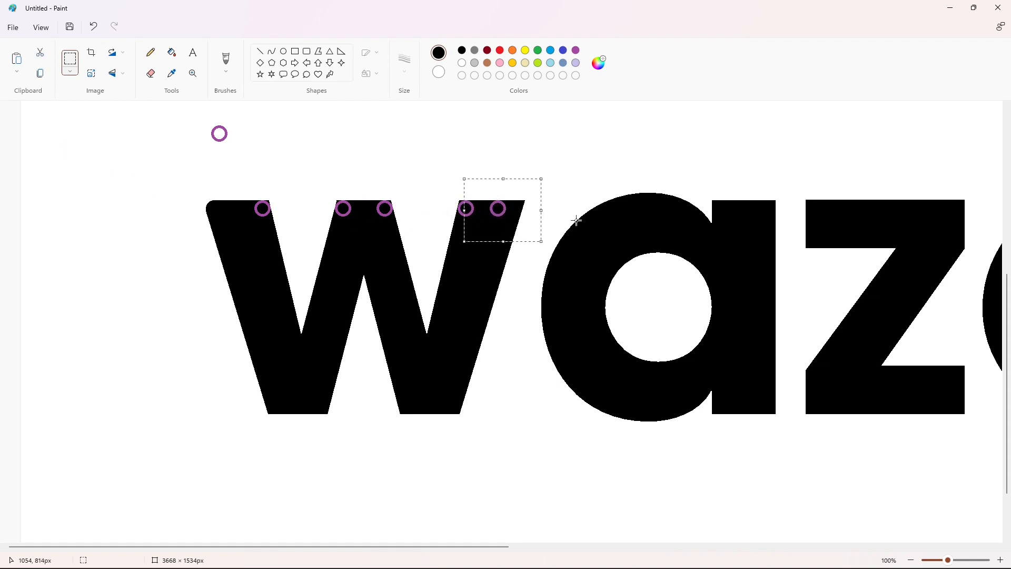
pyautogui.press('Right')
pyautogui.press('Right')
pyautogui.press('Right')
pyautogui.press('Right')
pyautogui.press('Right')
pyautogui.press('Right')
pyautogui.press('Right')
pyautogui.press('Right')
pyautogui.press('Right')
pyautogui.press('Right')
pyautogui.press('Right')
pyautogui.press('Right')
pyautogui.press('Right')
pyautogui.press('Right')
pyautogui.press('Right')
pyautogui.press('Right')
pyautogui.press('Right')
pyautogui.press('Right')
pyautogui.press('Right')
pyautogui.press('Right')
# Paste circle copies into both bottom corners of the w's left foot, aligned with its edges
pyautogui.moveTo(39, 157); pyautogui.dragTo(258, 411)
pyautogui.hotkey('ctrl', 'v')
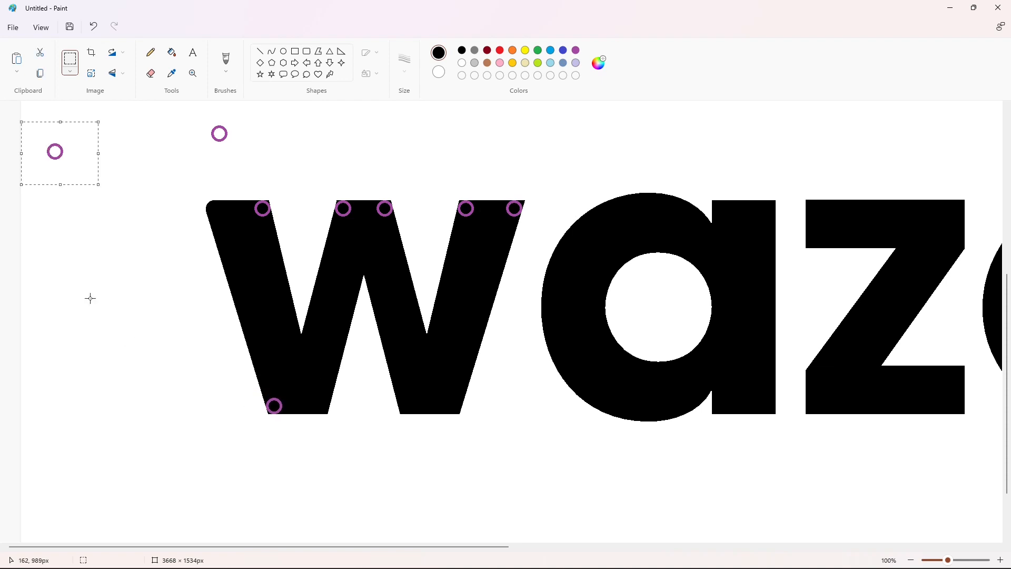
pyautogui.moveTo(58, 155); pyautogui.dragTo(315, 406)
pyautogui.press('Right')
pyautogui.press('Right')
pyautogui.press('Right')
pyautogui.press('Right')
pyautogui.press('Right')
pyautogui.press('Right')
pyautogui.press('Right')
pyautogui.press('Right')
pyautogui.press('Right')
pyautogui.press('Right')
pyautogui.press('Right')
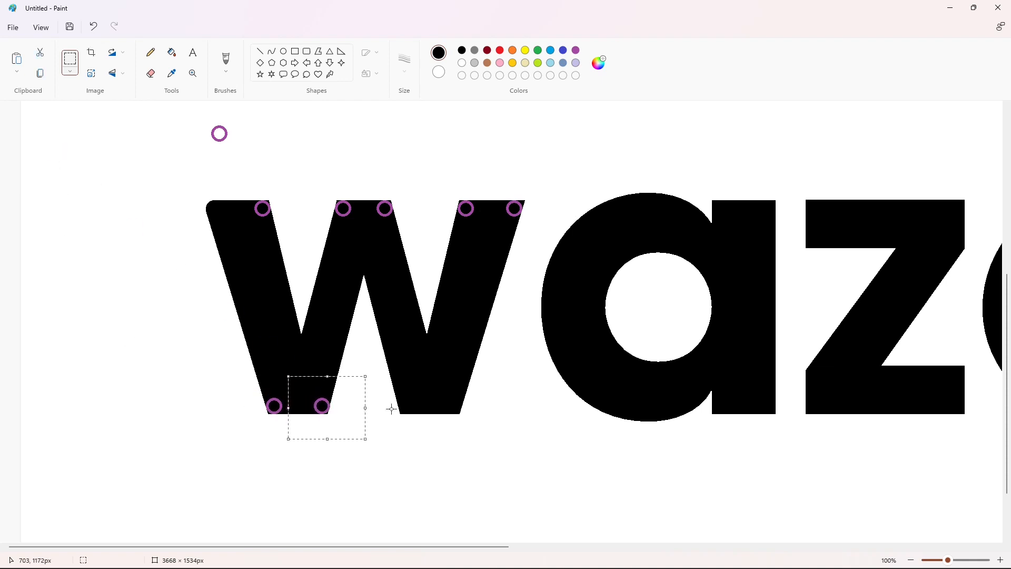
# Paste circle copies into both bottom corners of the w's right foot, aligned with its edges
pyautogui.hotkey('ctrl', 'v')
pyautogui.moveTo(83, 183); pyautogui.dragTo(437, 438)
pyautogui.press('Left')
pyautogui.press('Left')
pyautogui.press('Left')
pyautogui.press('Left')
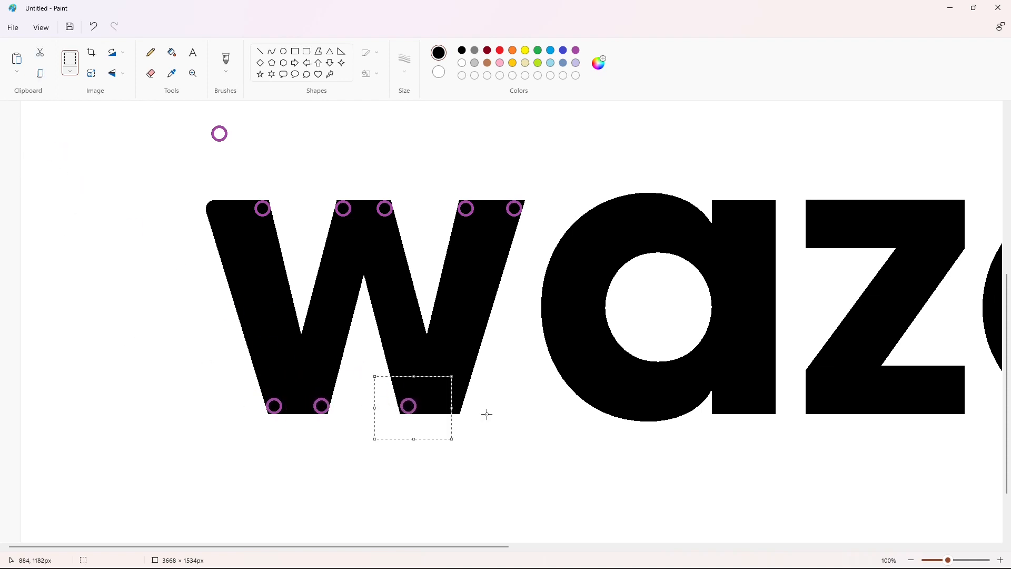
pyautogui.hotkey('ctrl', 'v')
pyautogui.moveTo(58, 153); pyautogui.dragTo(448, 406)
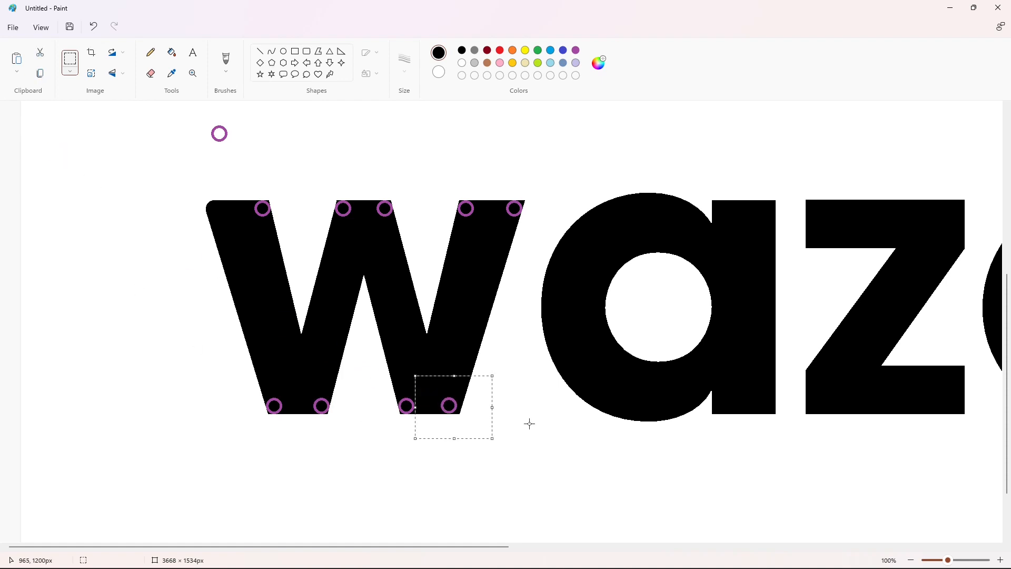
pyautogui.press('Right')
pyautogui.press('Right')
pyautogui.press('Right')
pyautogui.press('Right')
pyautogui.press('Right')
pyautogui.press('Right')
pyautogui.press('Right')
pyautogui.press('Right')
pyautogui.press('Right')
pyautogui.press('Right')
pyautogui.click(529, 424)
# Fill the letters w, a, z and e with purple
pyautogui.click(172, 52)
pyautogui.click(462, 63)
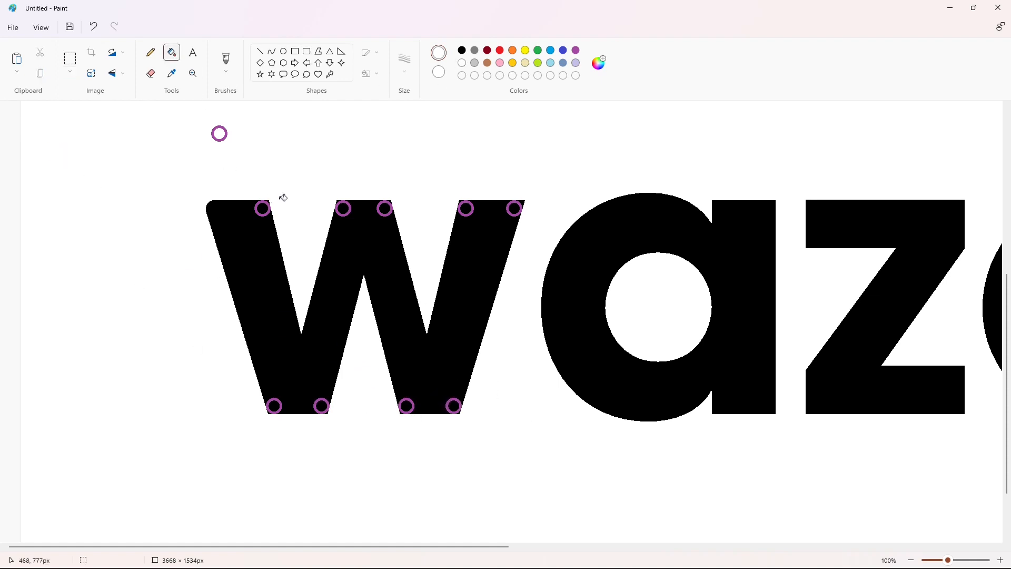
pyautogui.hscroll(3, 333, 187)
pyautogui.click(575, 51)
pyautogui.click(328, 287)
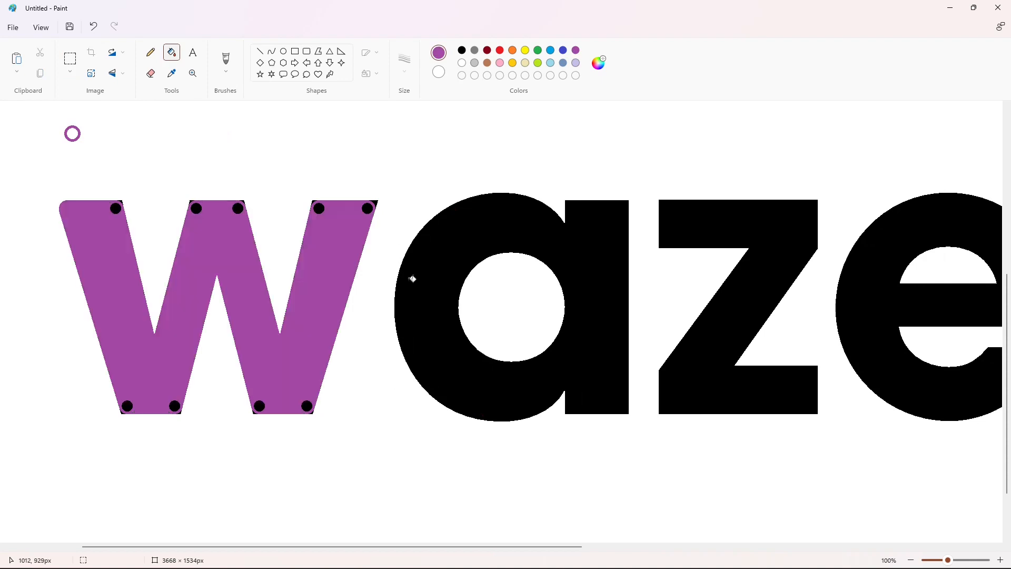
pyautogui.click(419, 281)
pyautogui.click(740, 301)
pyautogui.click(876, 303)
# Fill the background around the letters black and back to white to remove the w's leftover corner tips
pyautogui.click(464, 51)
pyautogui.click(461, 126)
pyautogui.click(463, 63)
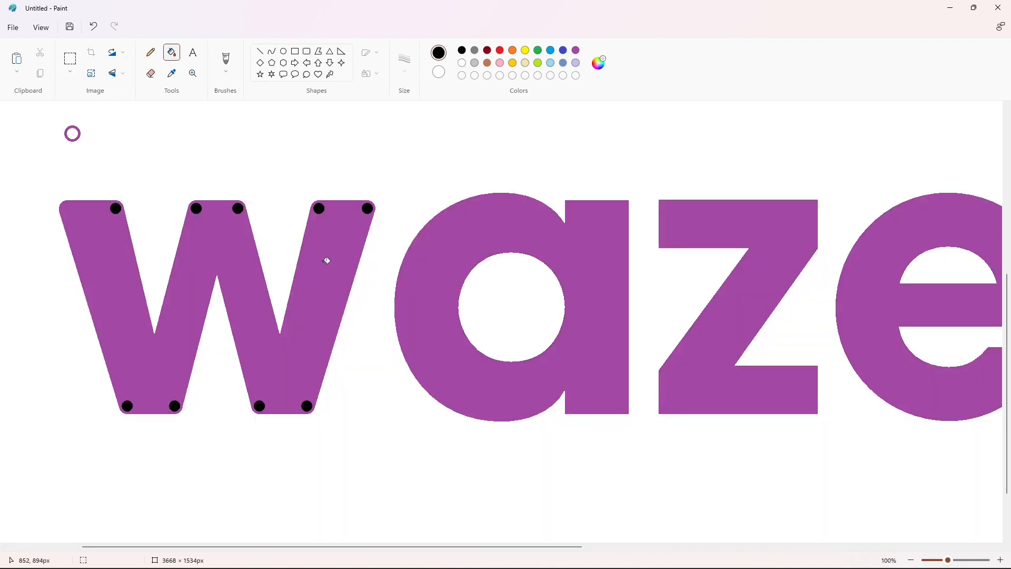
# Fill the letters w, a, z and e with black, including the w's corner circles
pyautogui.click(326, 261)
pyautogui.click(596, 271)
pyautogui.click(759, 285)
pyautogui.click(854, 293)
# Paste circle copies into both top corners of the a's straight stem, touching its edges
pyautogui.hscroll(3, 733, 348)
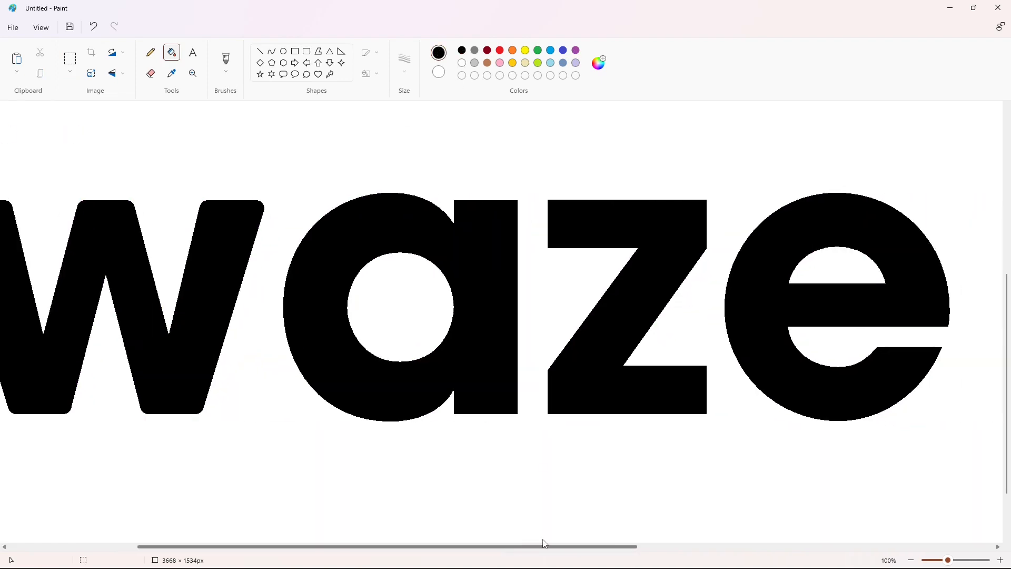
pyautogui.hotkey('ctrl', 'v')
pyautogui.moveTo(74, 154); pyautogui.dragTo(508, 211)
pyautogui.click(568, 214)
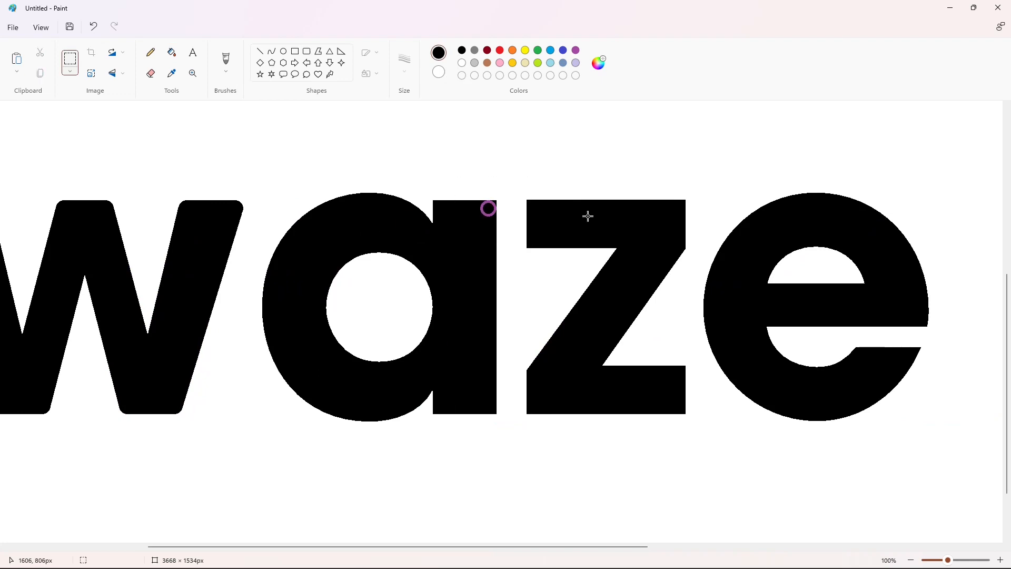
pyautogui.hotkey('ctrl', 'v')
pyautogui.moveTo(56, 150); pyautogui.dragTo(443, 209)
pyautogui.click(552, 206)
# Paste circle copies into both bottom corners of the a's straight stem, touching its edges
pyautogui.moveTo(71, 142); pyautogui.dragTo(458, 395)
pyautogui.click(562, 395)
pyautogui.hotkey('ctrl', 'v')
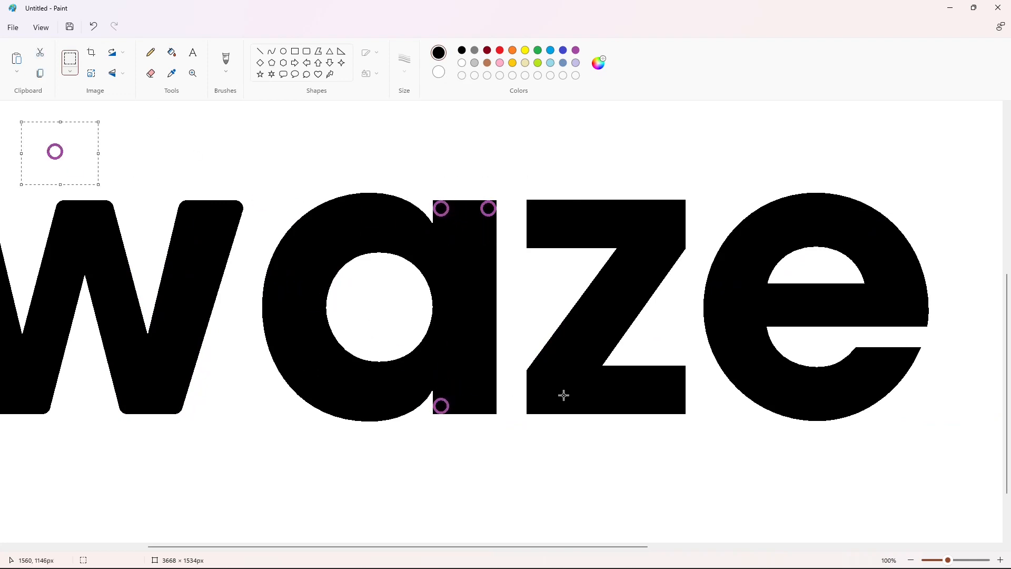
pyautogui.moveTo(58, 146); pyautogui.dragTo(492, 401)
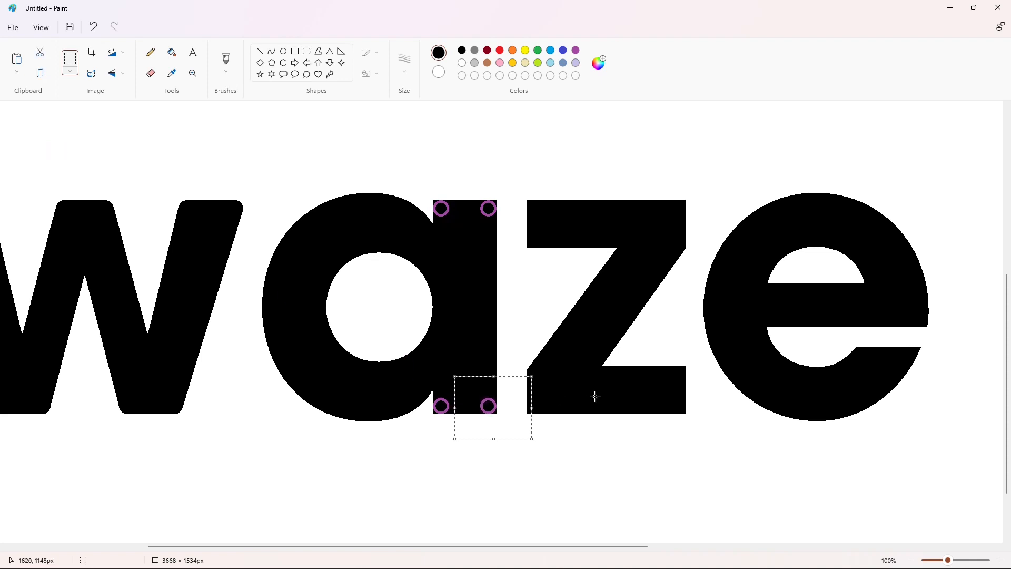
pyautogui.click(596, 396)
# Paste circle copies into both top corners of the z's upper bar, touching its edges
pyautogui.moveTo(69, 156); pyautogui.dragTo(549, 213)
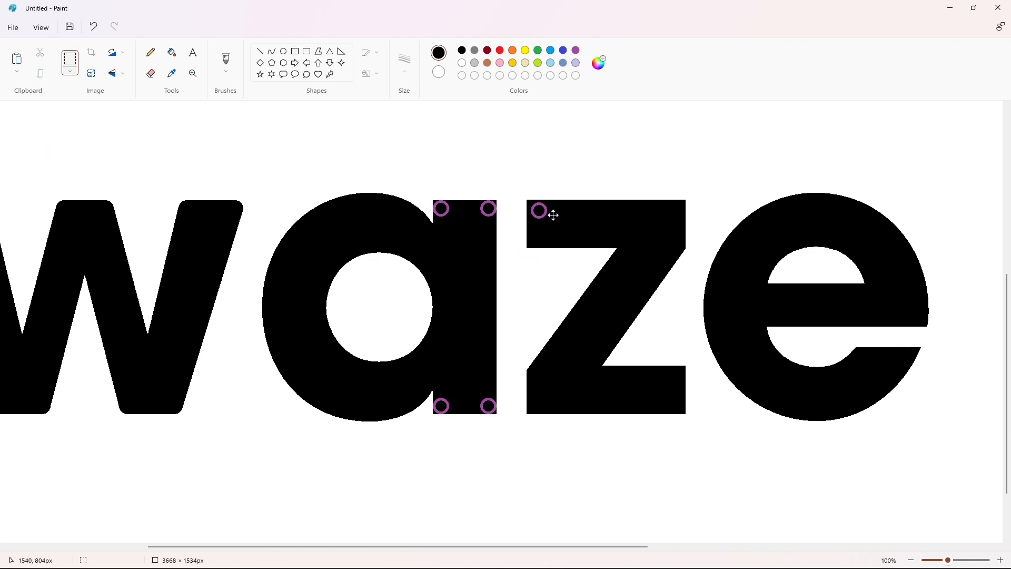
pyautogui.click(652, 227)
pyautogui.hotkey('ctrl', 'v')
pyautogui.moveTo(67, 154); pyautogui.dragTo(690, 211)
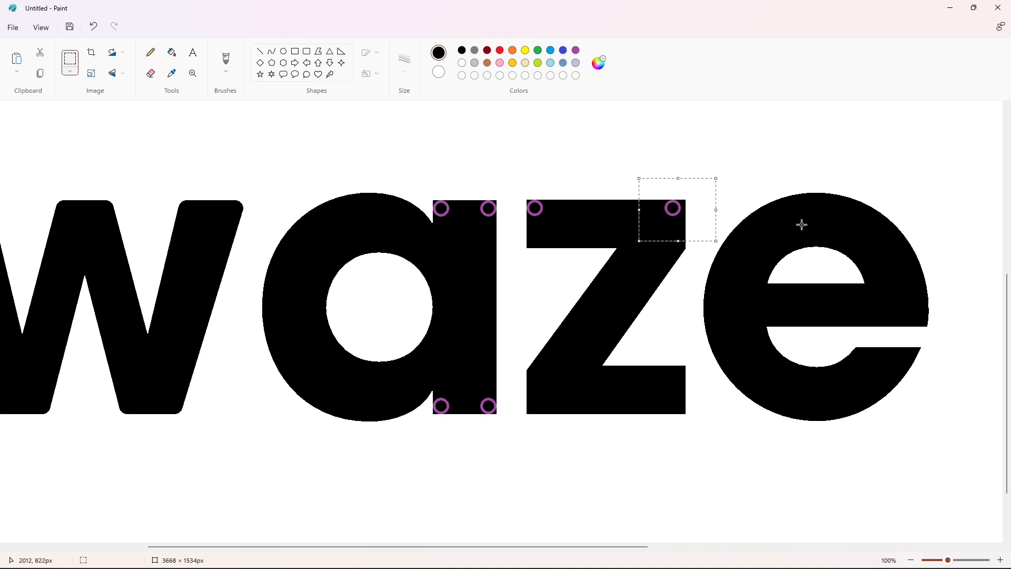
# Paste a circle copy into the lower-left corner of the z's upper bar, nudging it against the edges
pyautogui.moveTo(67, 155); pyautogui.dragTo(547, 240)
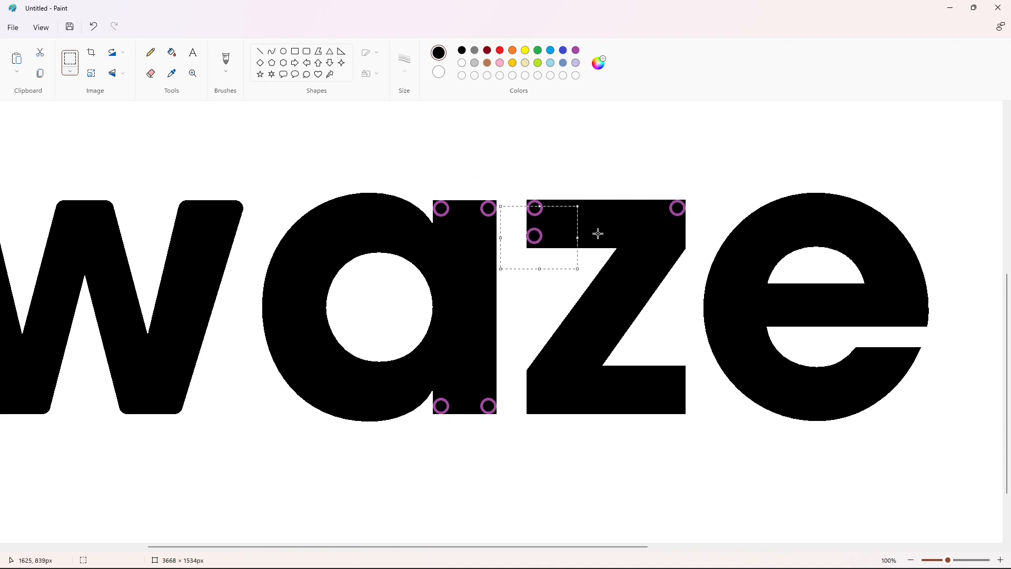
pyautogui.press('Right')
pyautogui.press('Right')
pyautogui.press('Down')
pyautogui.press('Down')
pyautogui.press('Down')
pyautogui.press('Down')
pyautogui.press('Down')
pyautogui.press('Down')
pyautogui.press('Down')
pyautogui.press('Down')
pyautogui.click(599, 233)
# Paste a circle copy at the z's right edge, where the upper bar meets the diagonal
pyautogui.hotkey('ctrl', 'v')
pyautogui.moveTo(67, 155); pyautogui.dragTo(692, 245)
pyautogui.press('Down')
pyautogui.press('Down')
pyautogui.press('Down')
pyautogui.press('Down')
pyautogui.press('Down')
pyautogui.press('Down')
pyautogui.press('Down')
pyautogui.press('Down')
pyautogui.click(753, 258)
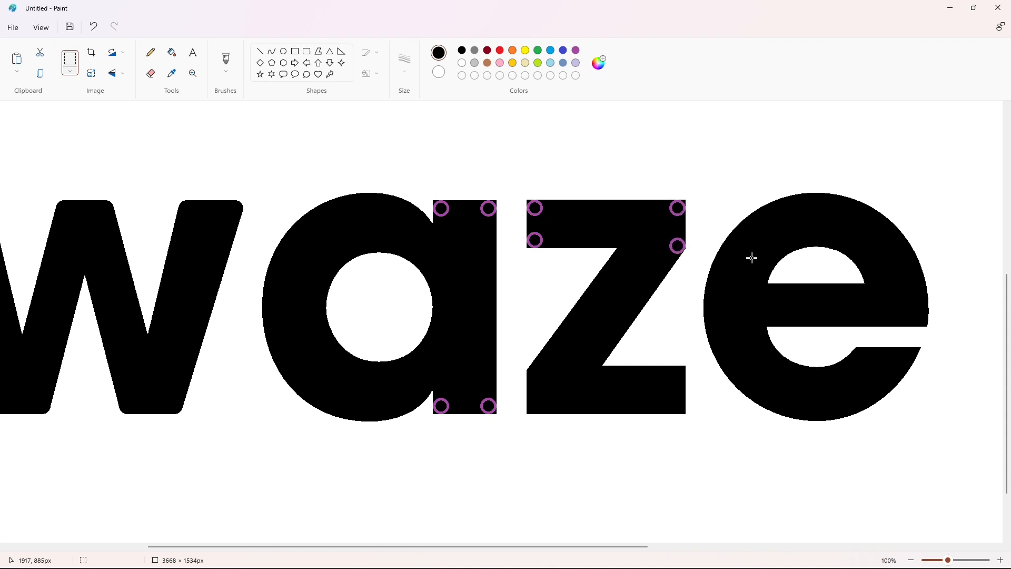
# Paste circle copies into both left corners of the z's lower bar, touching its edges
pyautogui.hotkey('ctrl', 'v')
pyautogui.moveTo(61, 155); pyautogui.dragTo(542, 377)
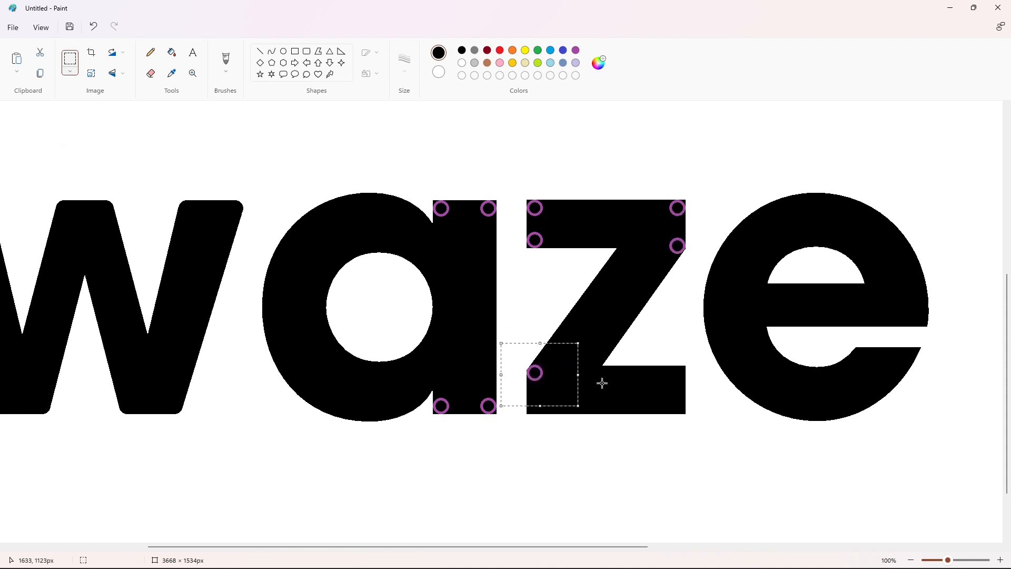
pyautogui.click(600, 382)
pyautogui.hotkey('ctrl', 'v')
pyautogui.moveTo(77, 172); pyautogui.dragTo(558, 426)
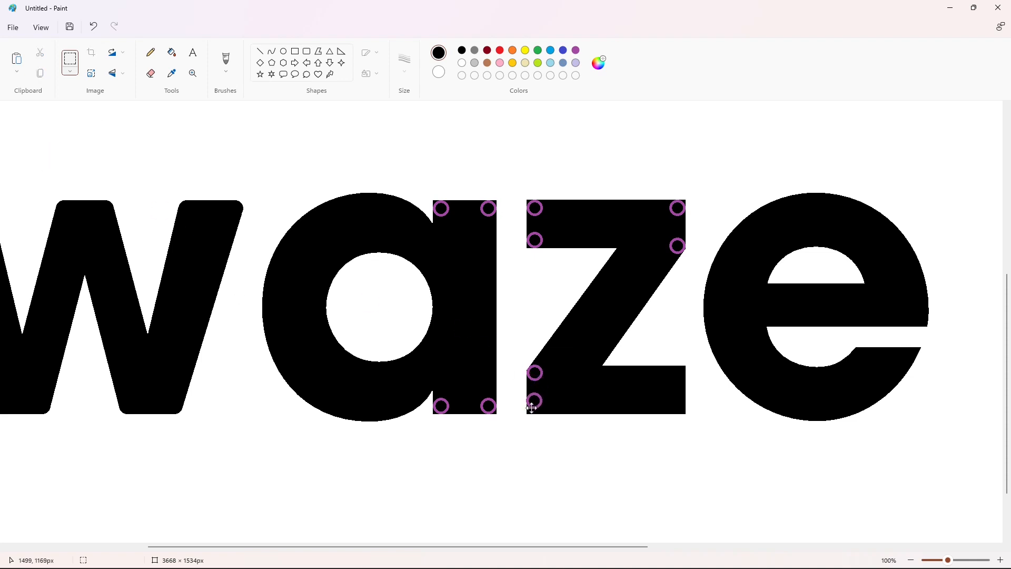
pyautogui.click(601, 408)
# Paste circle copies into both right corners of the z's lower bar, touching its edges
pyautogui.moveTo(60, 156); pyautogui.dragTo(683, 380)
pyautogui.hotkey('ctrl', 'v')
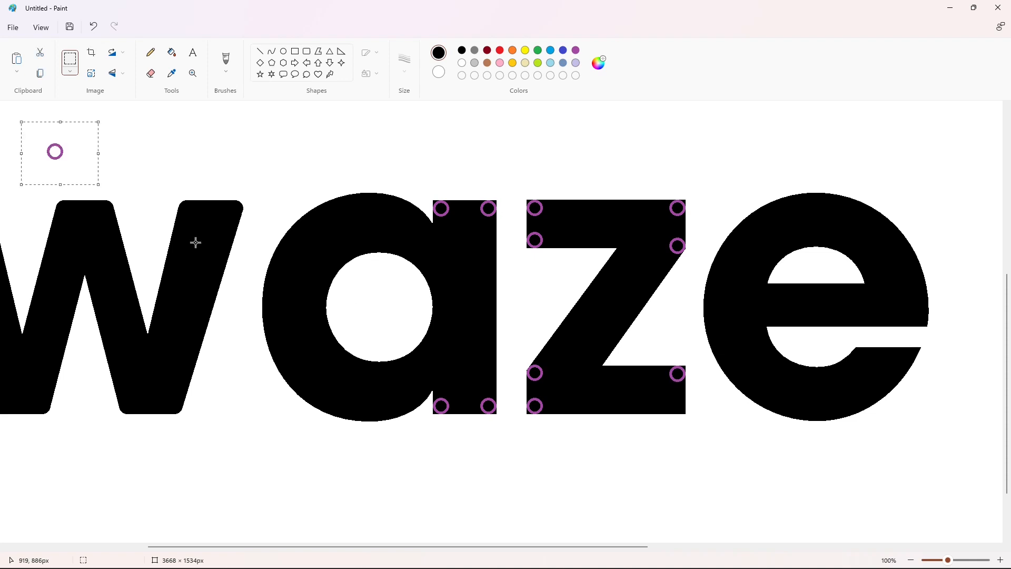
pyautogui.moveTo(56, 153); pyautogui.dragTo(676, 407)
pyautogui.press('Right')
pyautogui.press('Right')
pyautogui.press('Right')
pyautogui.press('Right')
pyautogui.press('Right')
pyautogui.press('Right')
pyautogui.click(715, 446)
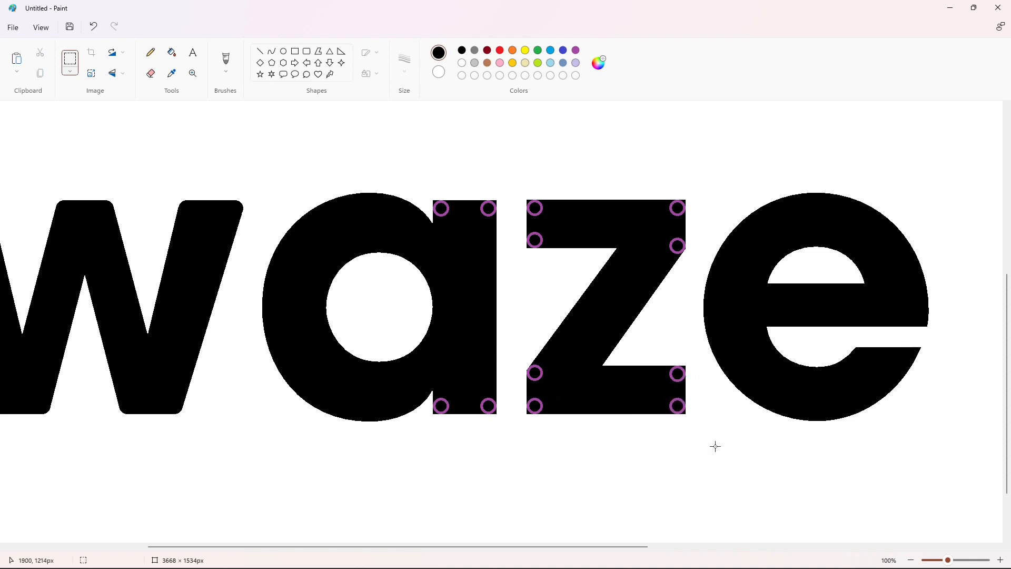
# Try to trim the tip of the e's lower arm with a steep white diagonal line and a white fill
pyautogui.moveTo(537, 547); pyautogui.dragTo(696, 547)
pyautogui.click(260, 52)
pyautogui.click(462, 62)
pyautogui.moveTo(535, 349)
pyautogui.mouseDown()
pyautogui.moveTo(571, 395)
pyautogui.moveTo(590, 389)
pyautogui.mouseUp()
pyautogui.click(172, 52)
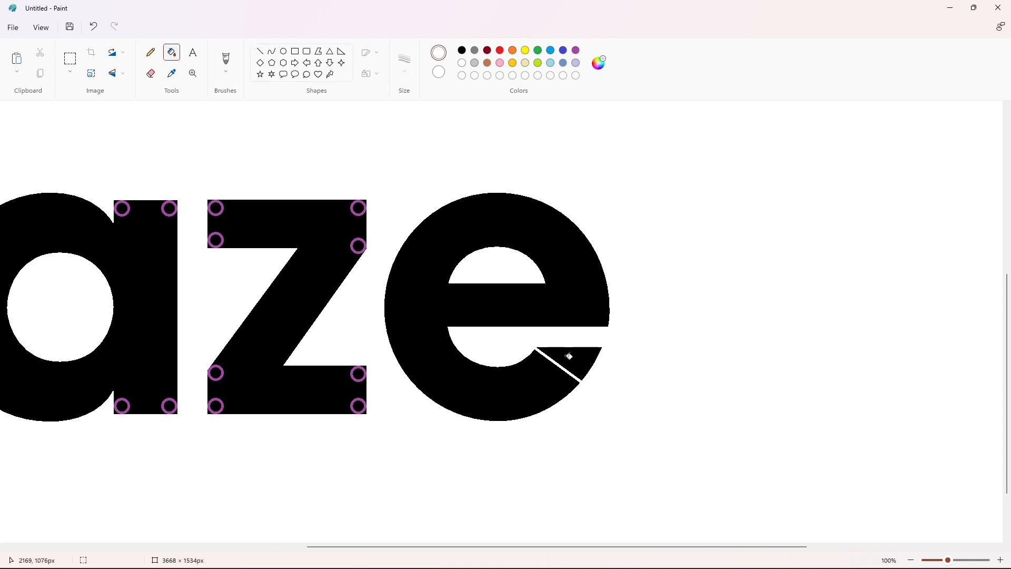
pyautogui.click(568, 359)
pyautogui.hotkey('ctrl', 'z')
# Trim the tip of the e's lower arm along a shallower white diagonal line, filling the cut piece white
pyautogui.click(260, 51)
pyautogui.moveTo(538, 346); pyautogui.dragTo(621, 377)
pyautogui.click(172, 52)
pyautogui.click(586, 354)
# Paste a circle copy into the lower-right corner of the e's crossbar, nudging it against the outer edge
pyautogui.hotkey('ctrl', 'v')
pyautogui.moveTo(74, 151); pyautogui.dragTo(612, 318)
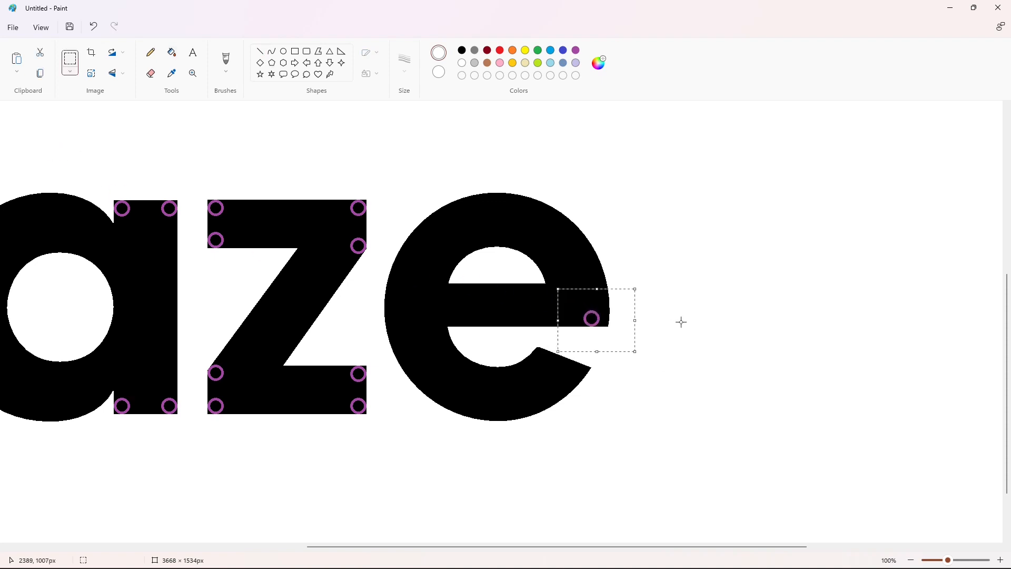
pyautogui.press('Right')
pyautogui.press('Right')
pyautogui.press('Right')
pyautogui.press('Right')
pyautogui.press('Right')
pyautogui.press('Right')
pyautogui.press('Right')
pyautogui.press('Right')
pyautogui.press('Right')
pyautogui.press('Right')
pyautogui.click(681, 322)
# Paste circle copies into the inner and outer corners of the e's trimmed lower arm
pyautogui.hotkey('ctrl', 'v')
pyautogui.moveTo(64, 155); pyautogui.dragTo(550, 362)
pyautogui.press('Left')
pyautogui.press('Left')
pyautogui.press('Up')
pyautogui.press('Up')
pyautogui.hotkey('ctrl', 'v')
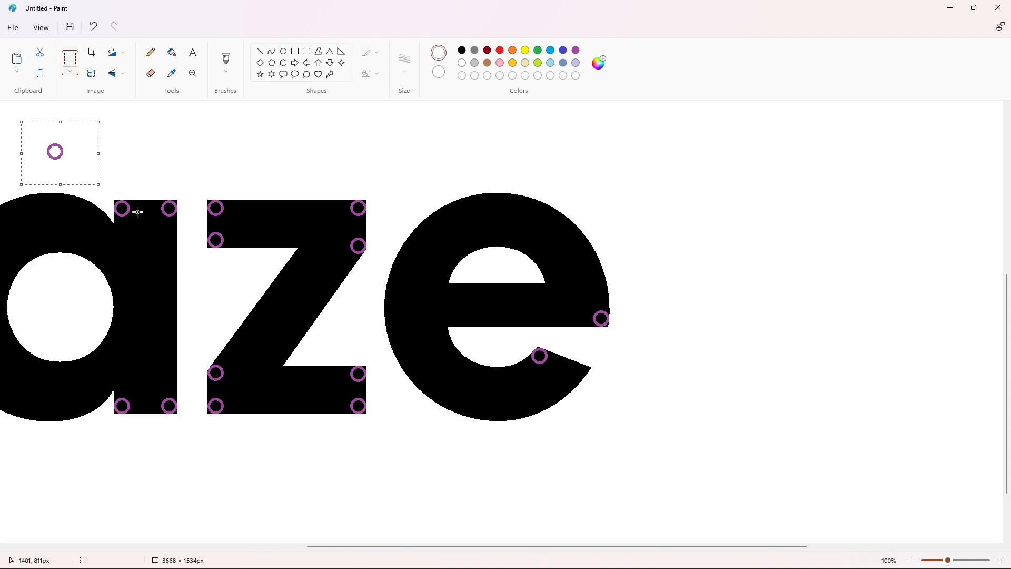
pyautogui.moveTo(58, 157); pyautogui.dragTo(582, 378)
pyautogui.press('Right')
pyautogui.press('Right')
pyautogui.press('Right')
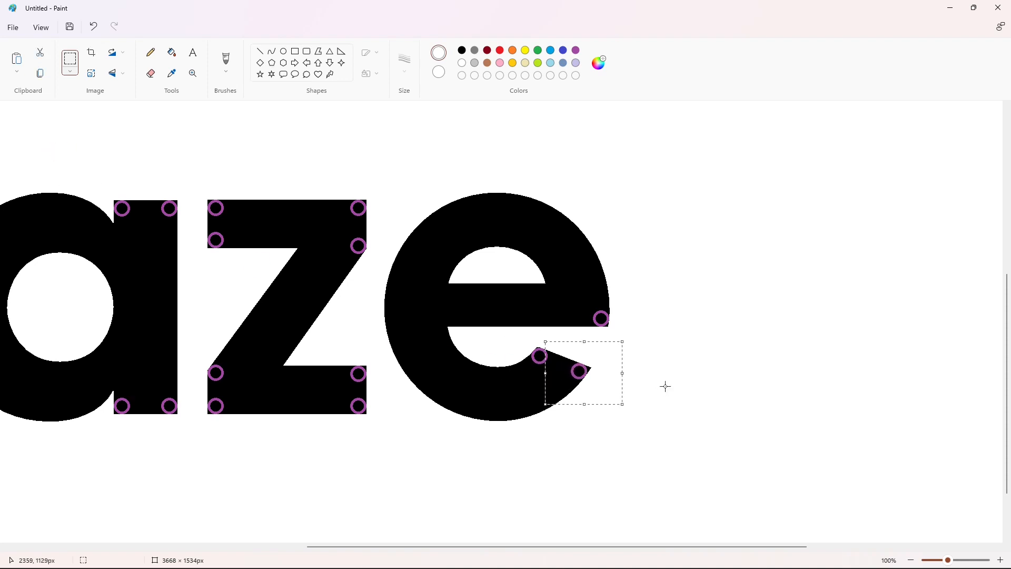
# Fill the letters w, a, z and e with purple
pyautogui.click(172, 52)
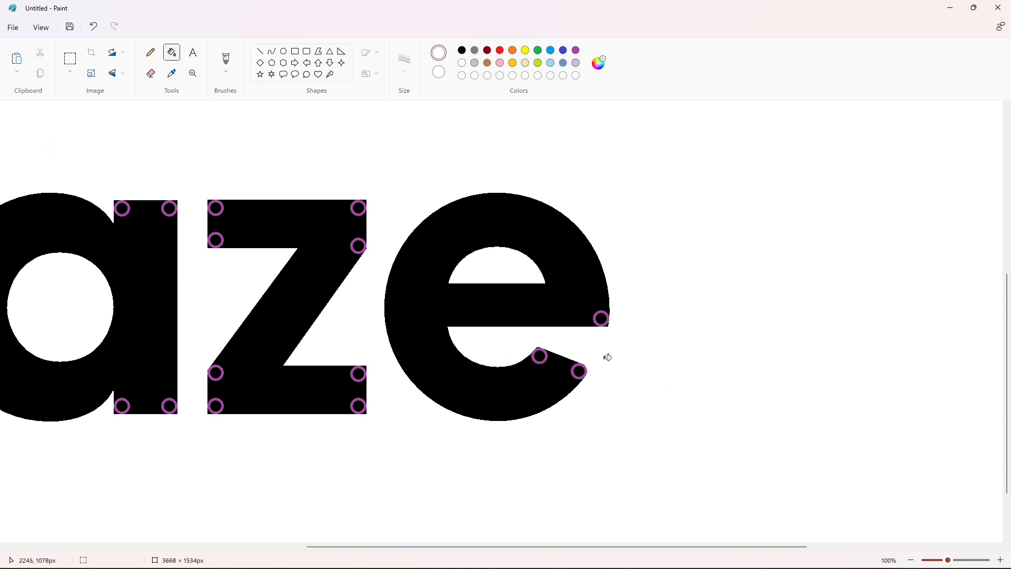
pyautogui.click(910, 560)
pyautogui.click(251, 362)
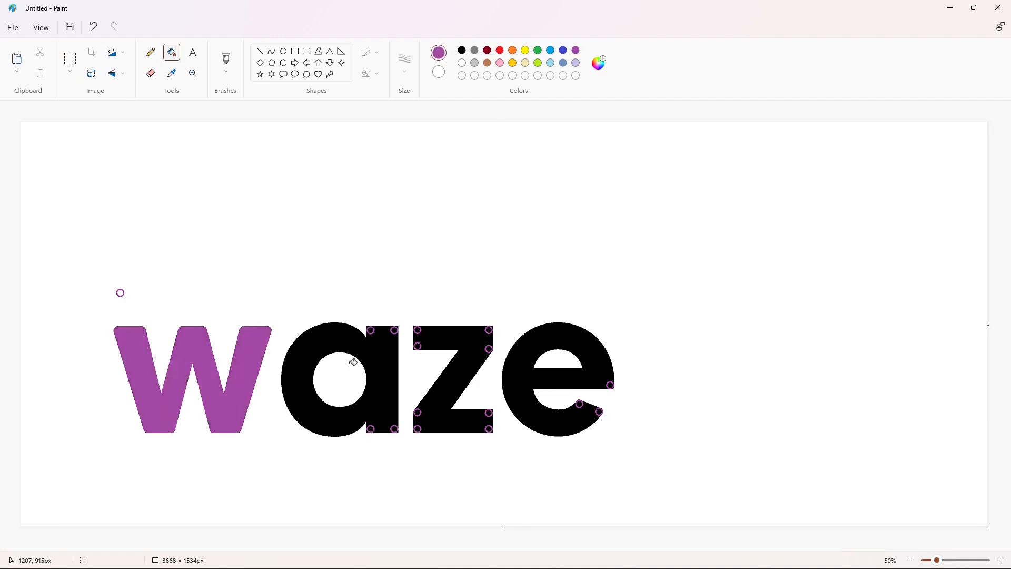
pyautogui.click(381, 356)
pyautogui.click(448, 340)
pyautogui.click(524, 348)
# Fill the background black and back to white to remove the leftover corner tips of a, z and e
pyautogui.click(492, 173)
pyautogui.click(462, 62)
pyautogui.click(497, 211)
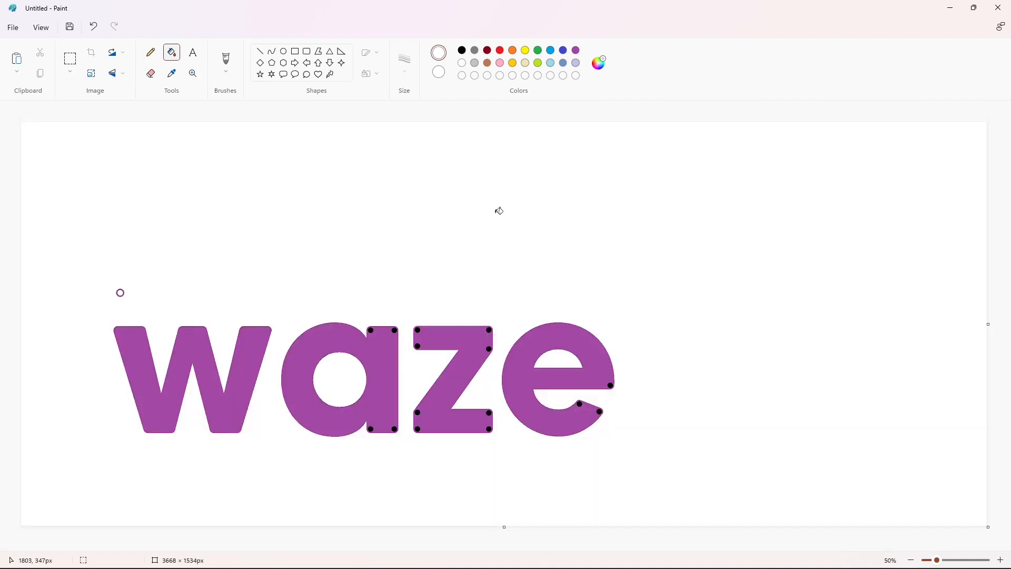
# Fill all four letters of the wordmark with black again
pyautogui.click(462, 51)
pyautogui.click(527, 348)
pyautogui.click(481, 352)
pyautogui.click(382, 363)
pyautogui.click(274, 352)
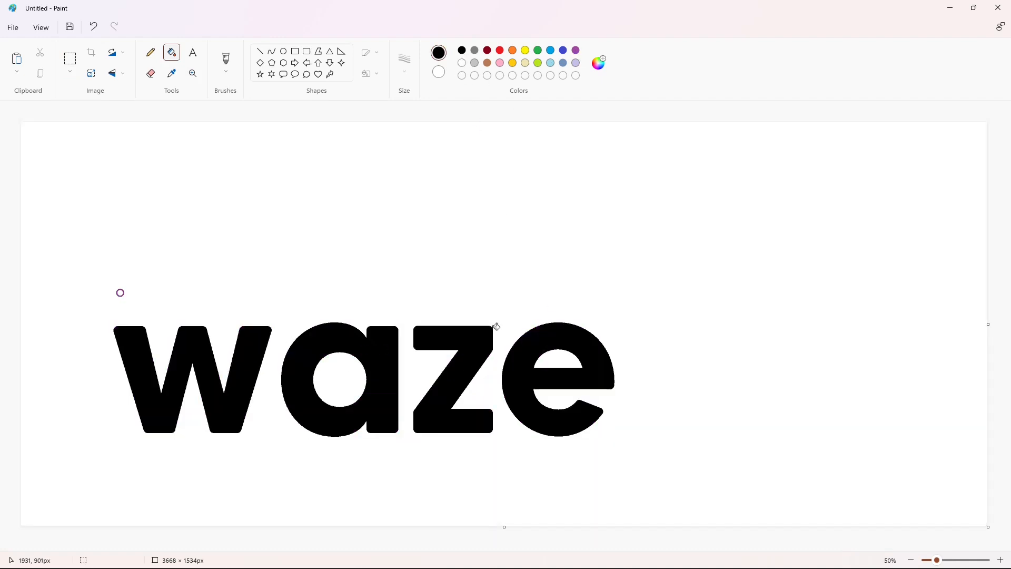
# Move the w closer to the a by copying it, filling the original white and pasting the copy
pyautogui.click(1001, 560)
pyautogui.scroll(-5, 339, 271)
pyautogui.click(70, 59)
pyautogui.moveTo(537, 492); pyautogui.dragTo(537, 491)
pyautogui.hotkey('ctrl', 'c')
pyautogui.press('Escape')
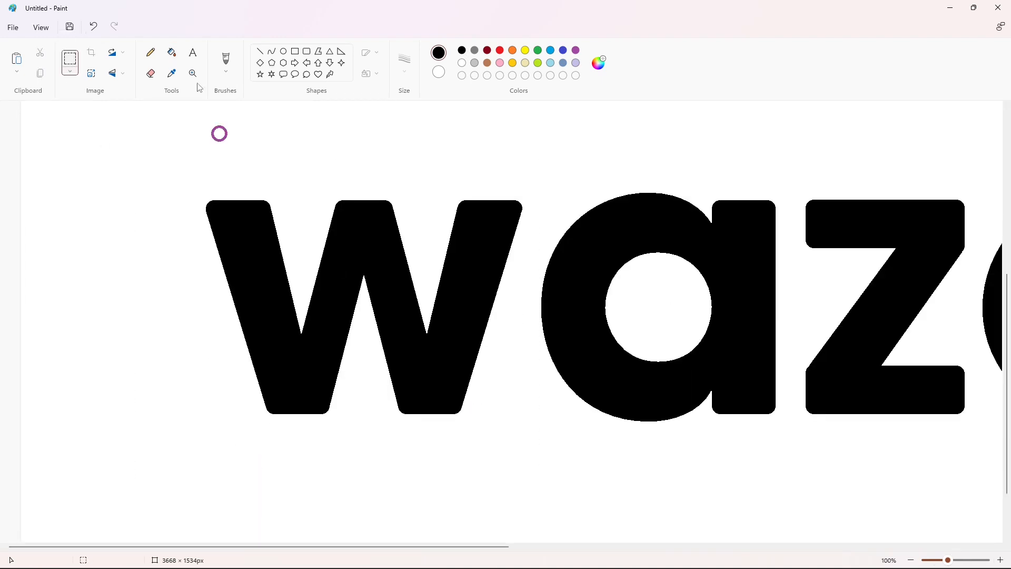
pyautogui.click(172, 53)
pyautogui.click(462, 63)
pyautogui.click(486, 264)
pyautogui.hotkey('ctrl', 'v')
pyautogui.moveTo(253, 269); pyautogui.dragTo(501, 320)
pyautogui.click(618, 436)
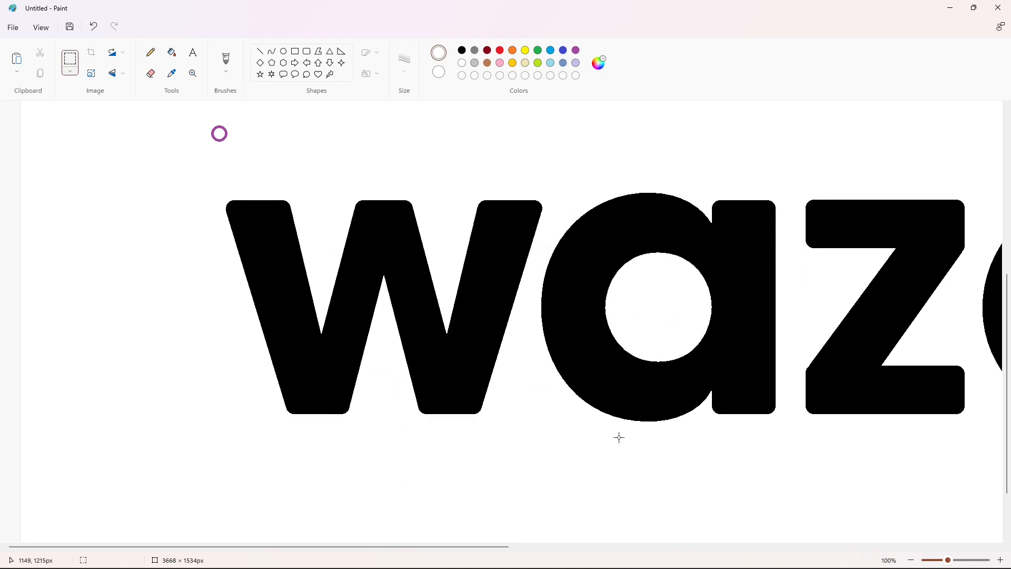
# Copy the e, fill the original purple, and paste the copy over it slightly closer to the z
pyautogui.moveTo(497, 547); pyautogui.dragTo(634, 555)
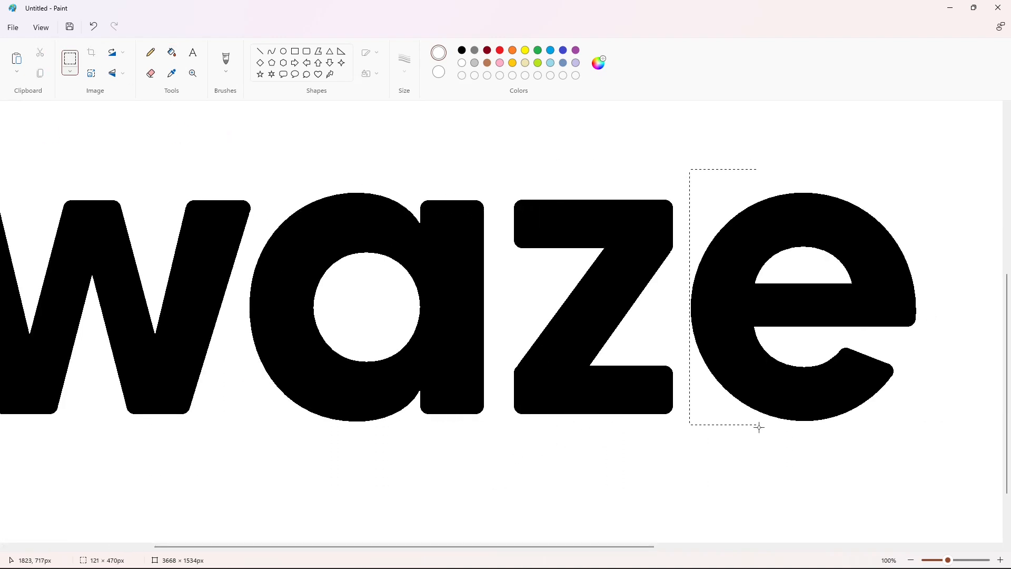
pyautogui.moveTo(759, 427); pyautogui.dragTo(937, 498)
pyautogui.hotkey('ctrl', 'c')
pyautogui.click(172, 53)
pyautogui.click(576, 50)
pyautogui.click(711, 208)
pyautogui.hotkey('ctrl', 'v')
pyautogui.moveTo(203, 246); pyautogui.dragTo(885, 317)
pyautogui.click(582, 271)
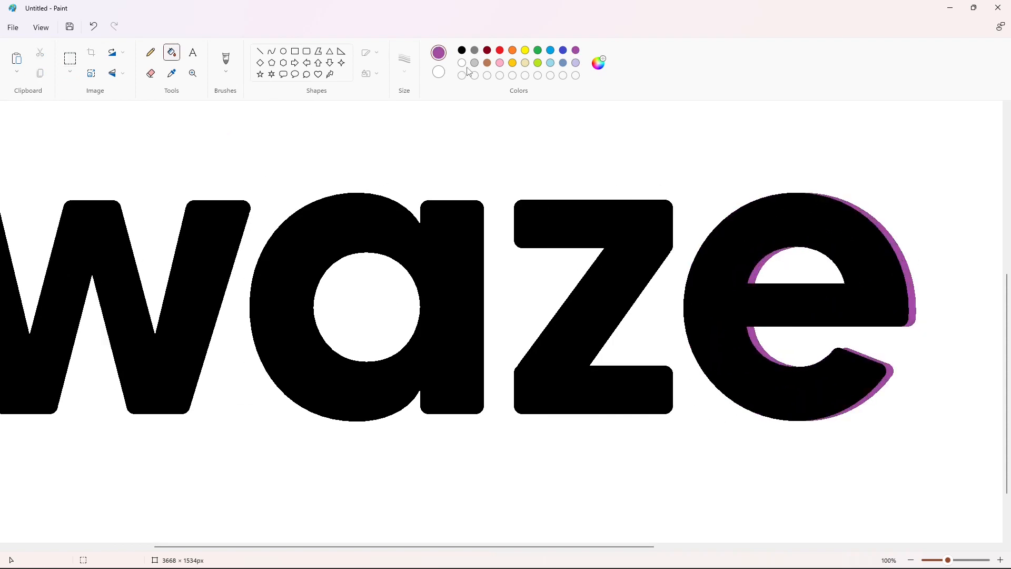
# Fill the background and the e's enclosed counter purple and back to white to erase the old e's remnants
pyautogui.click(575, 50)
pyautogui.click(532, 142)
pyautogui.click(463, 63)
pyautogui.click(490, 142)
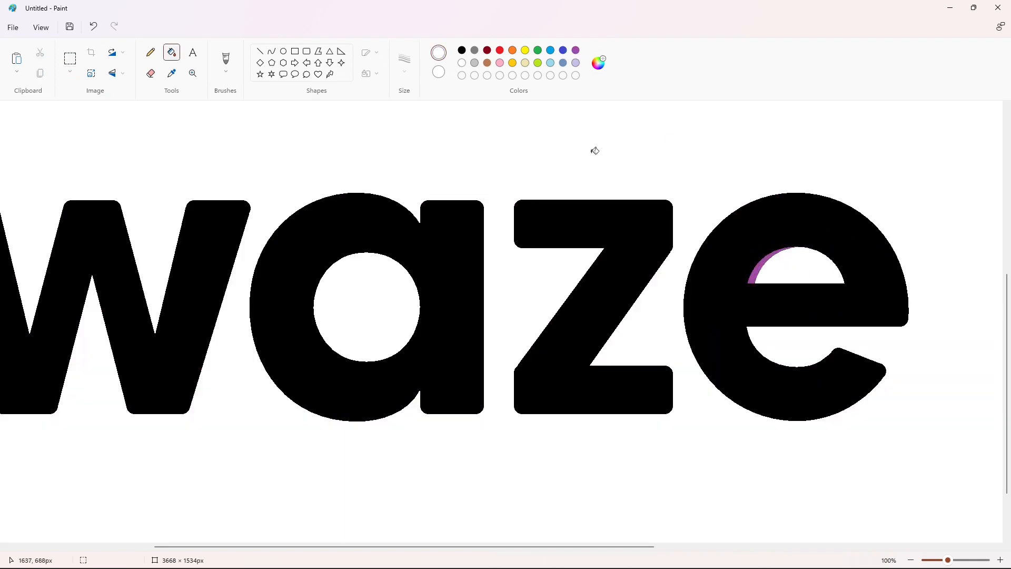
pyautogui.click(798, 266)
pyautogui.click(463, 63)
pyautogui.click(798, 266)
pyautogui.scroll(-2, 896, 499)
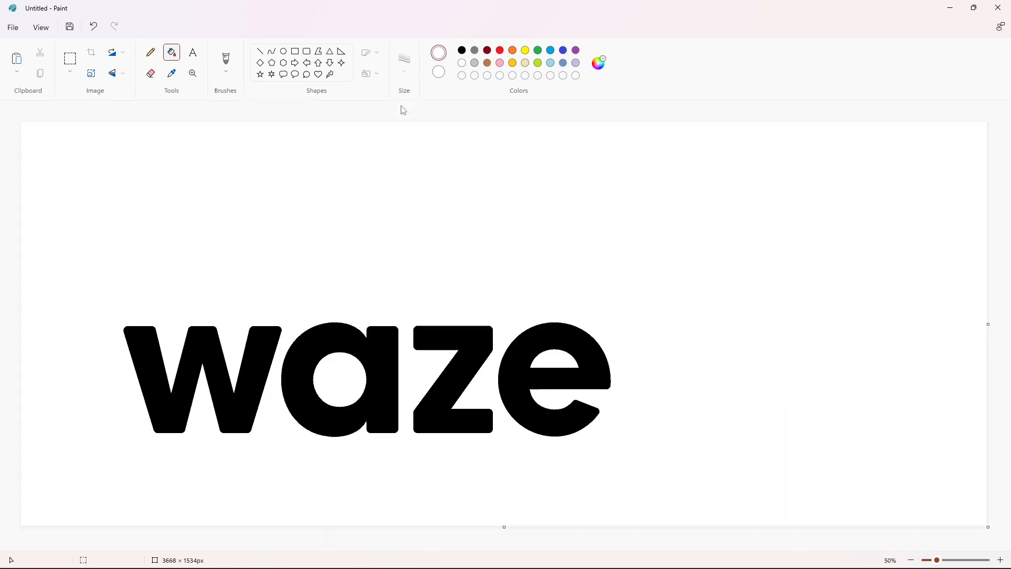
# Draw a black circle outline of about 697 × 687 px beside the e, up and to its right
pyautogui.click(272, 51)
pyautogui.click(462, 50)
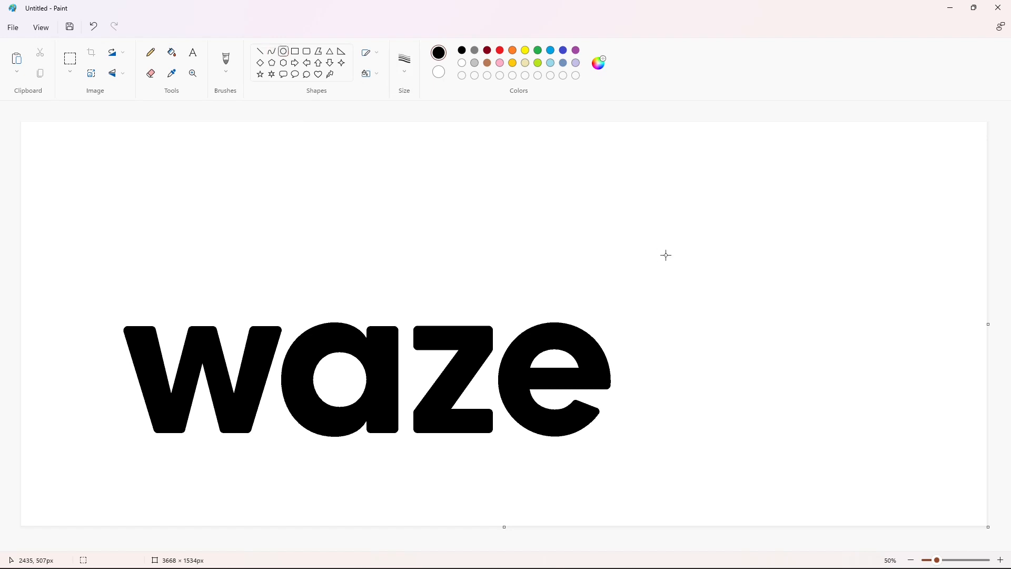
pyautogui.moveTo(675, 254); pyautogui.dragTo(835, 411)
pyautogui.moveTo(772, 355); pyautogui.dragTo(772, 330)
pyautogui.moveTo(763, 386); pyautogui.dragTo(763, 409)
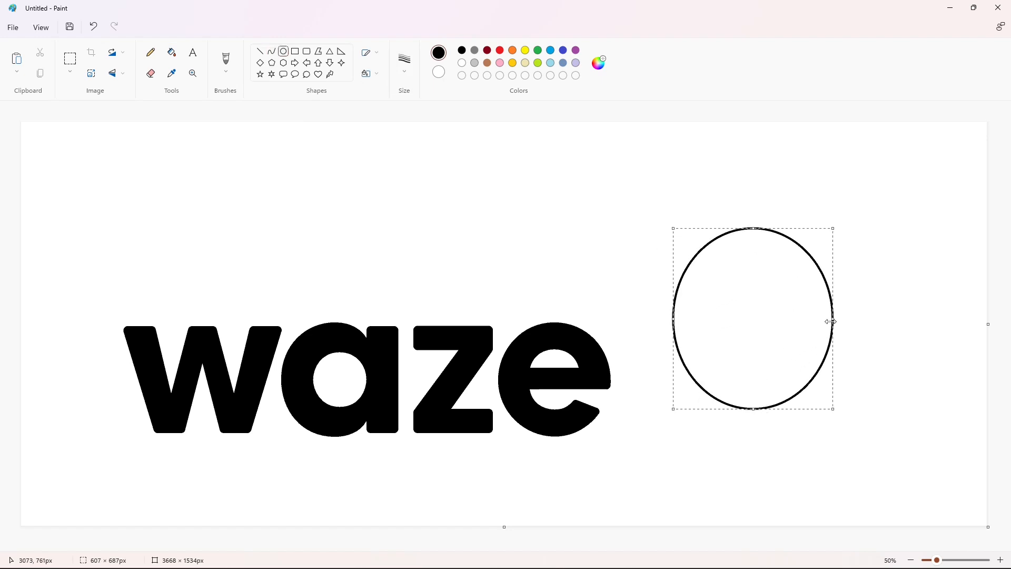
pyautogui.moveTo(831, 321); pyautogui.dragTo(849, 328)
pyautogui.moveTo(674, 321); pyautogui.dragTo(665, 332)
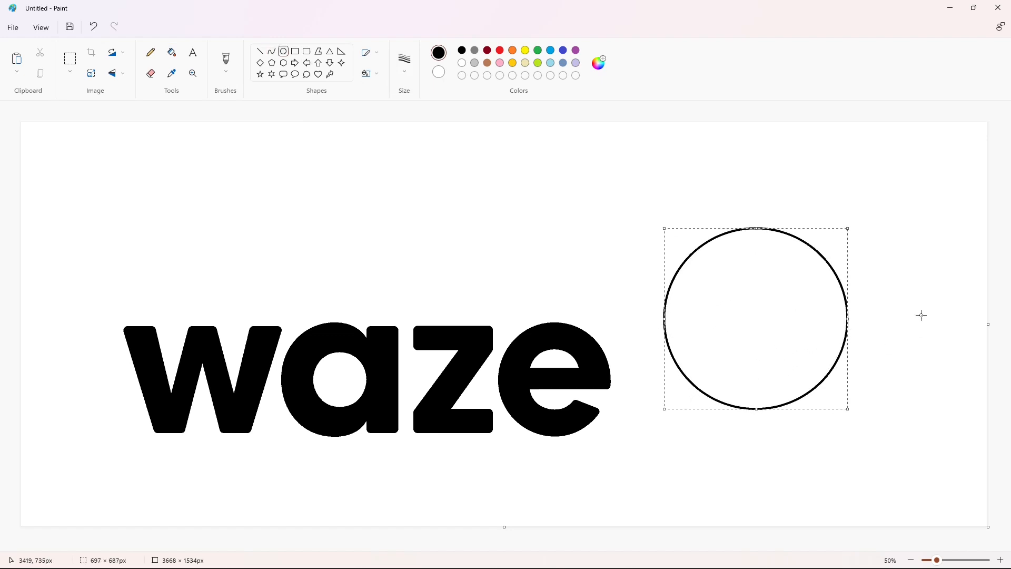
# Thicken the circle's outline considerably and fill the outline with purple
pyautogui.hotkey('ctrl', '+')
pyautogui.hotkey('ctrl', '+')
pyautogui.hotkey('ctrl', '+')
pyautogui.hotkey('ctrl', '+')
pyautogui.hotkey('ctrl', '+')
pyautogui.hotkey('ctrl', '+')
pyautogui.hotkey('ctrl', '+')
pyautogui.hotkey('ctrl', '+')
pyautogui.hotkey('ctrl', '+')
pyautogui.hotkey('ctrl', '+')
pyautogui.hotkey('ctrl', '+')
pyautogui.hotkey('ctrl', '+')
pyautogui.hotkey('ctrl', '+')
pyautogui.hotkey('ctrl', '+')
pyautogui.hotkey('ctrl', '+')
pyautogui.hotkey('ctrl', '+')
pyautogui.hotkey('ctrl', '+')
pyautogui.hotkey('ctrl', '+')
pyautogui.hotkey('ctrl', '+')
pyautogui.hotkey('ctrl', '+')
pyautogui.click(936, 329)
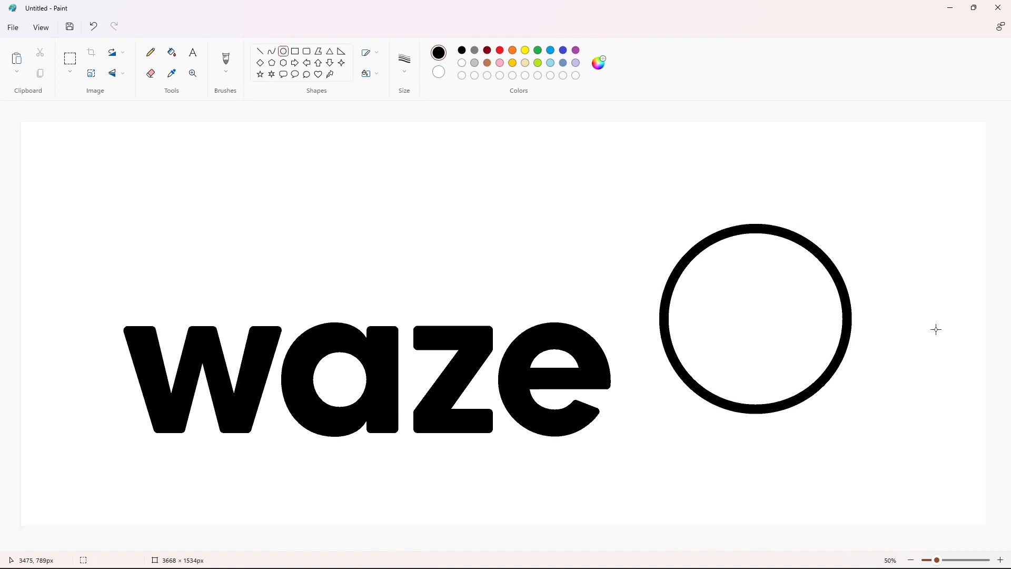
pyautogui.click(172, 52)
pyautogui.click(677, 260)
# Draw a thick black curve forming a pointed speech-bubble tail from the circle's left edge to its bottom
pyautogui.click(462, 50)
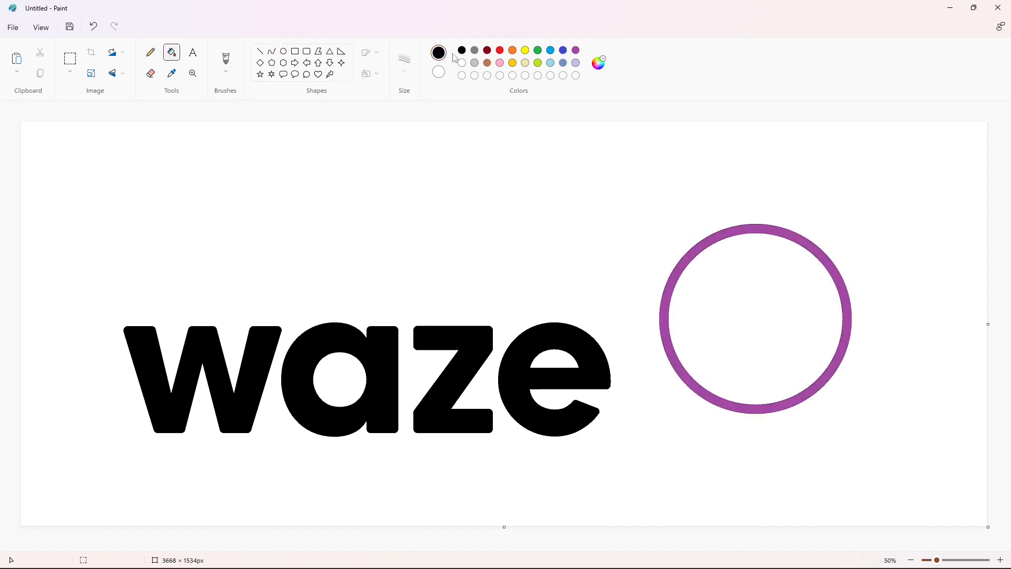
pyautogui.click(271, 51)
pyautogui.moveTo(664, 331)
pyautogui.mouseDown()
pyautogui.moveTo(645, 356)
pyautogui.moveTo(663, 348)
pyautogui.moveTo(706, 401)
pyautogui.moveTo(749, 410)
pyautogui.mouseUp()
pyautogui.moveTo(684, 385)
pyautogui.mouseDown()
pyautogui.moveTo(662, 393)
pyautogui.moveTo(689, 414)
pyautogui.mouseUp()
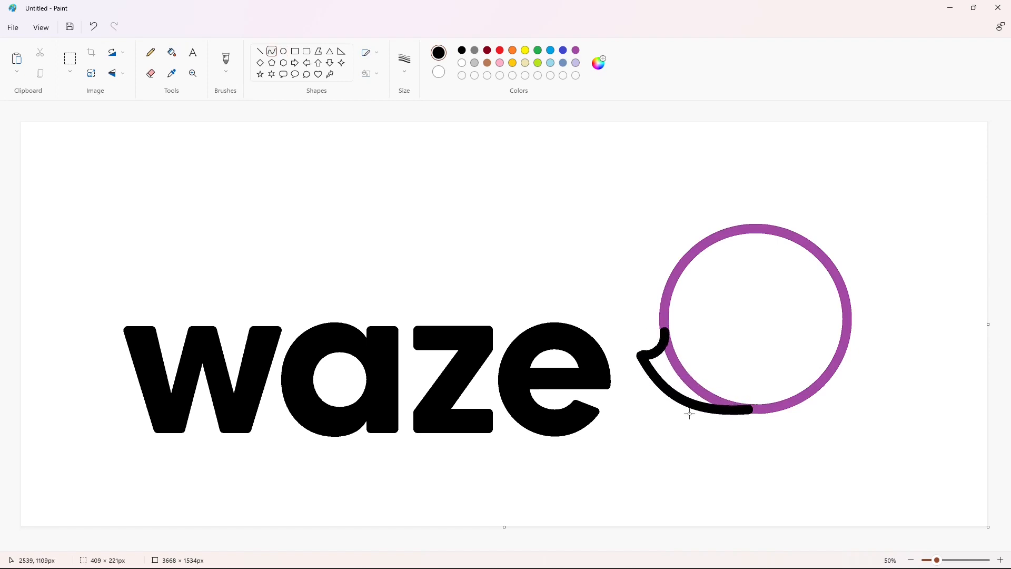
pyautogui.click(758, 467)
# Try to fill the purple arc enclosed by the tail white, and undo it together with the tail's curves
pyautogui.click(172, 52)
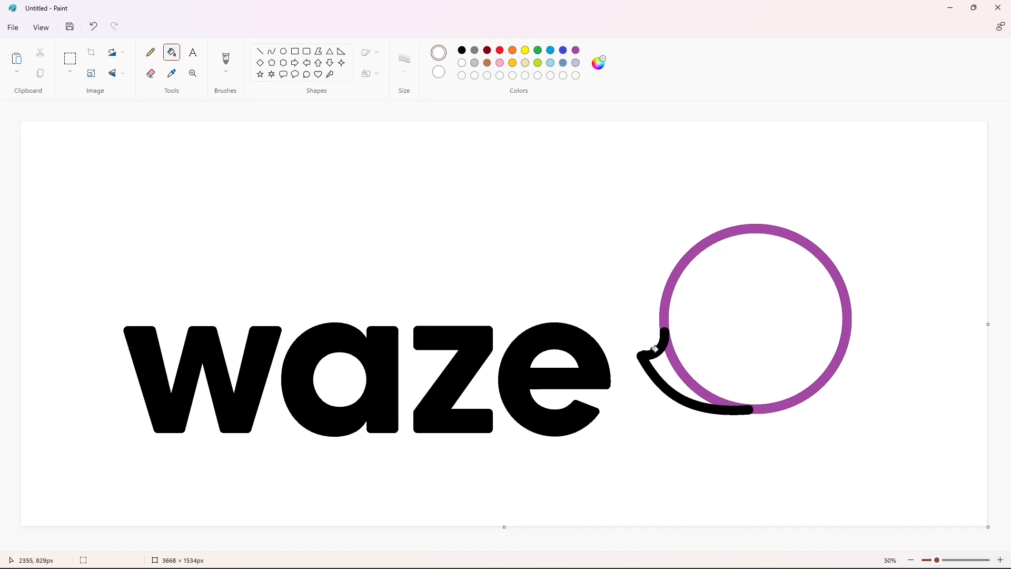
pyautogui.click(674, 357)
pyautogui.hotkey('ctrl', 'z')
pyautogui.hotkey('ctrl', 'z')
pyautogui.click(1001, 560)
pyautogui.scroll(-5, 579, 448)
pyautogui.moveTo(489, 547); pyautogui.dragTo(760, 547)
pyautogui.click(911, 560)
pyautogui.hotkey('ctrl', 'z')
# Draw a short thick black curve of about 85 × 91 px from the circle's left edge out to the tail's tip
pyautogui.click(272, 52)
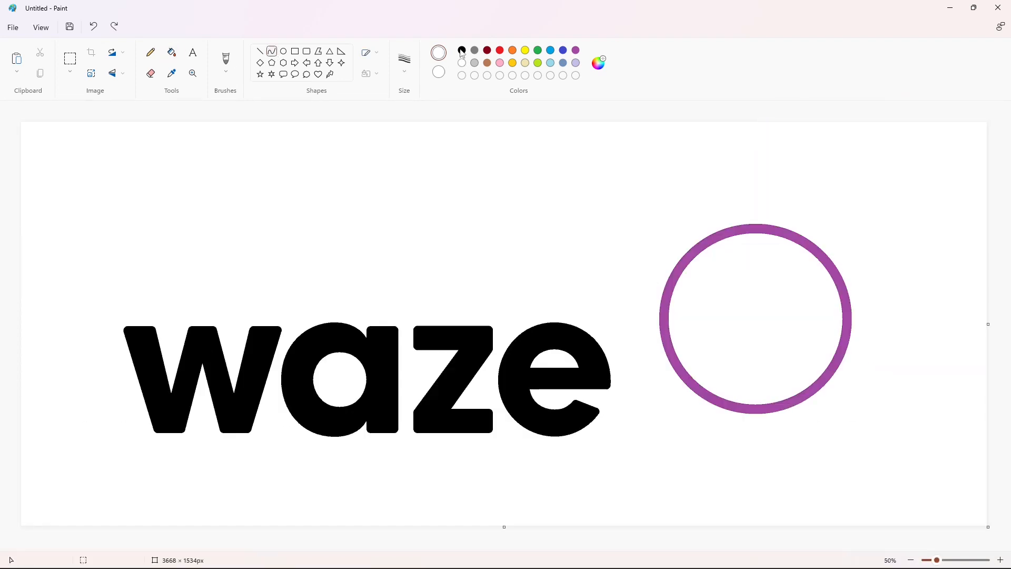
pyautogui.moveTo(644, 357); pyautogui.dragTo(666, 332)
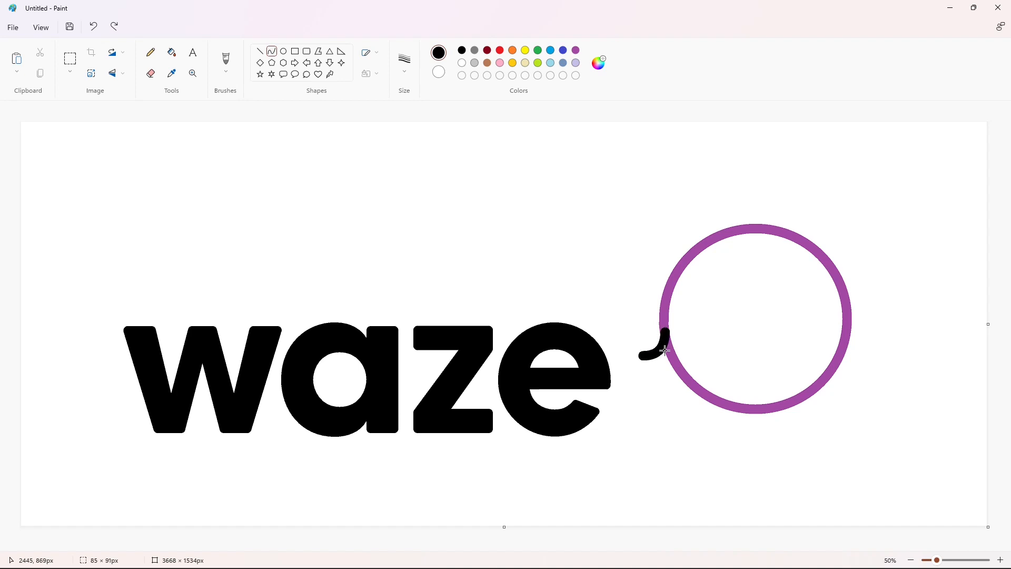
# Draw the tail's lower black curve of about 403 × 213 px, bulging outward from the tip to the circle's bottom
pyautogui.moveTo(643, 356); pyautogui.dragTo(750, 409)
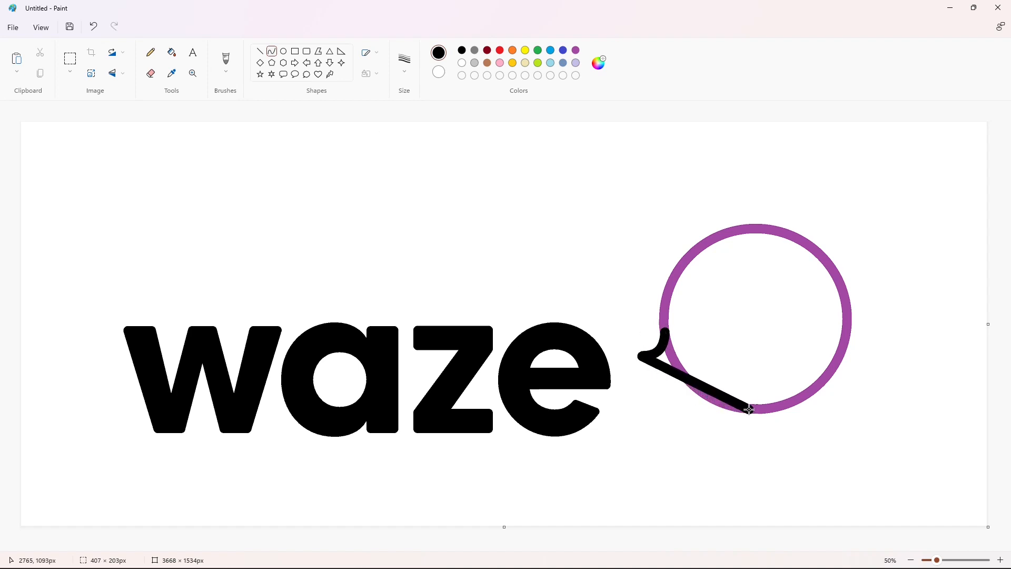
pyautogui.moveTo(696, 393); pyautogui.dragTo(679, 412)
pyautogui.click(679, 412)
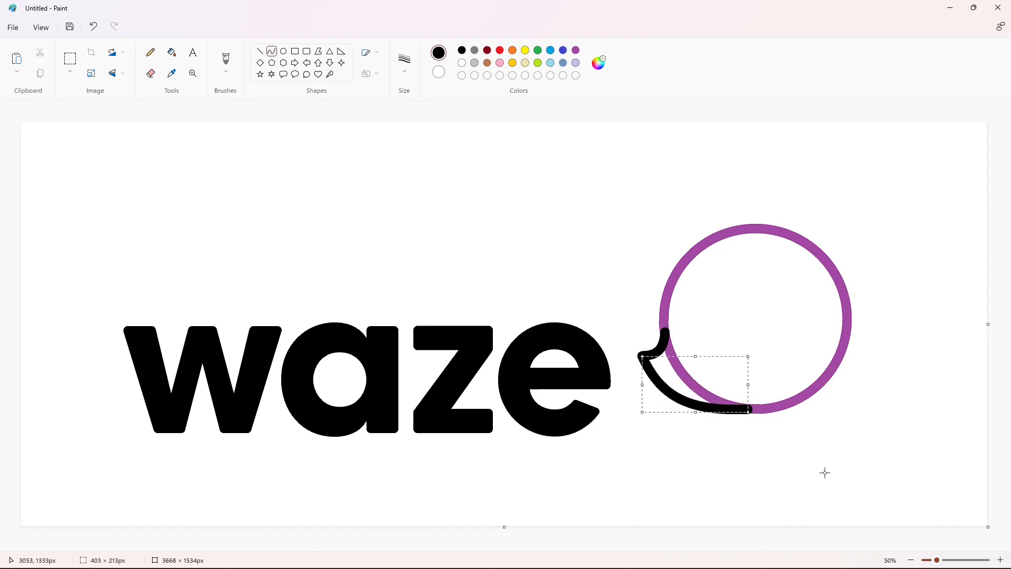
pyautogui.click(824, 472)
# Try to fill the purple arc inside the tail white, inspect the joint up close, and undo the tail's lower curve
pyautogui.click(171, 52)
pyautogui.click(462, 63)
pyautogui.click(670, 345)
pyautogui.hotkey('ctrl', 'z')
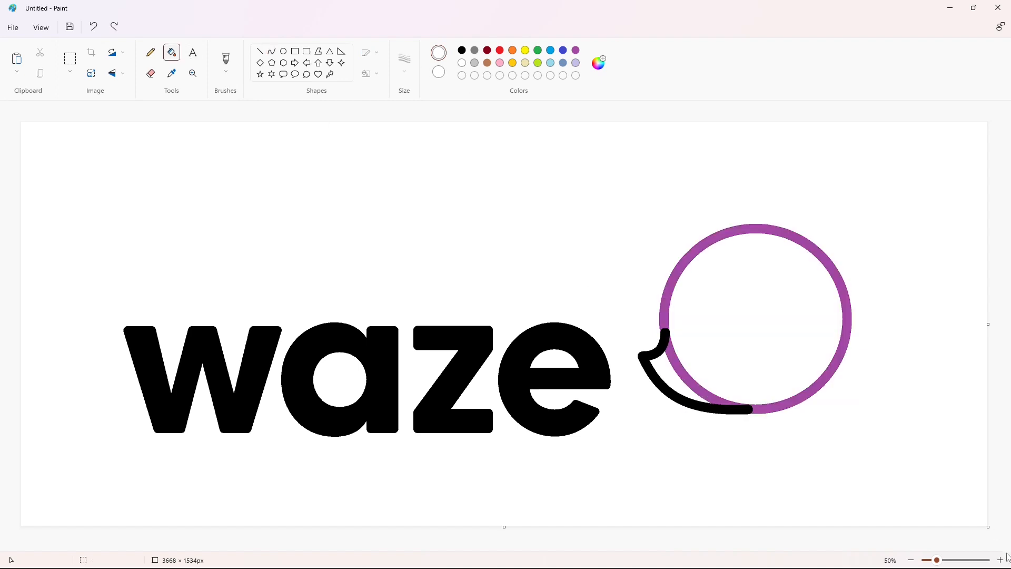
pyautogui.click(1001, 560)
pyautogui.scroll(-5, 843, 475)
pyautogui.moveTo(503, 547); pyautogui.dragTo(732, 514)
pyautogui.hscroll(8, 734, 518)
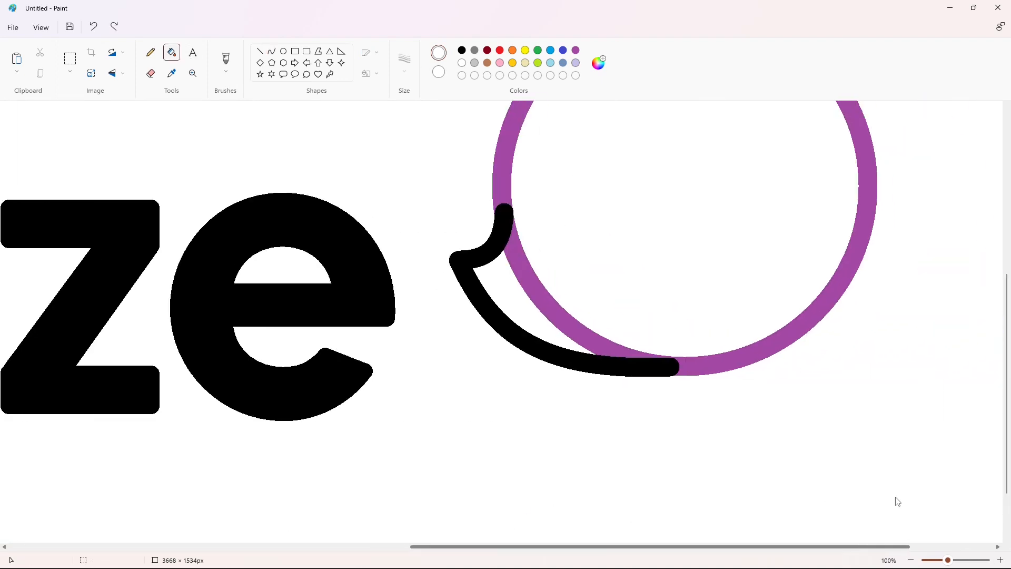
pyautogui.click(259, 51)
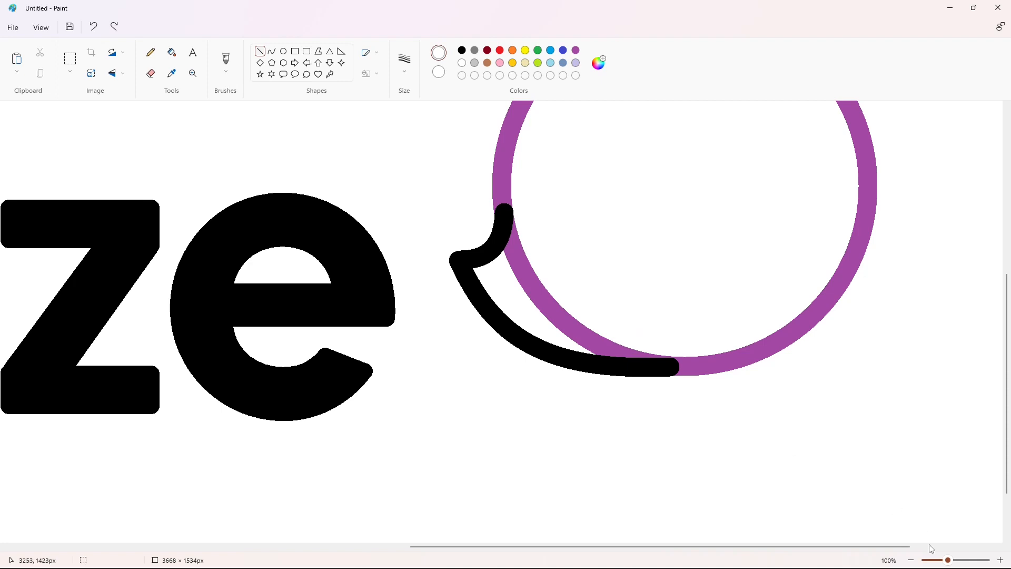
pyautogui.click(912, 560)
pyautogui.hotkey('ctrl', 'z')
# Try a lower tail curve of about 409 × 225 px, check how it meets the circle, and undo it
pyautogui.moveTo(643, 356); pyautogui.dragTo(751, 409)
pyautogui.moveTo(698, 387); pyautogui.dragTo(656, 391)
pyautogui.moveTo(693, 407); pyautogui.dragTo(698, 415)
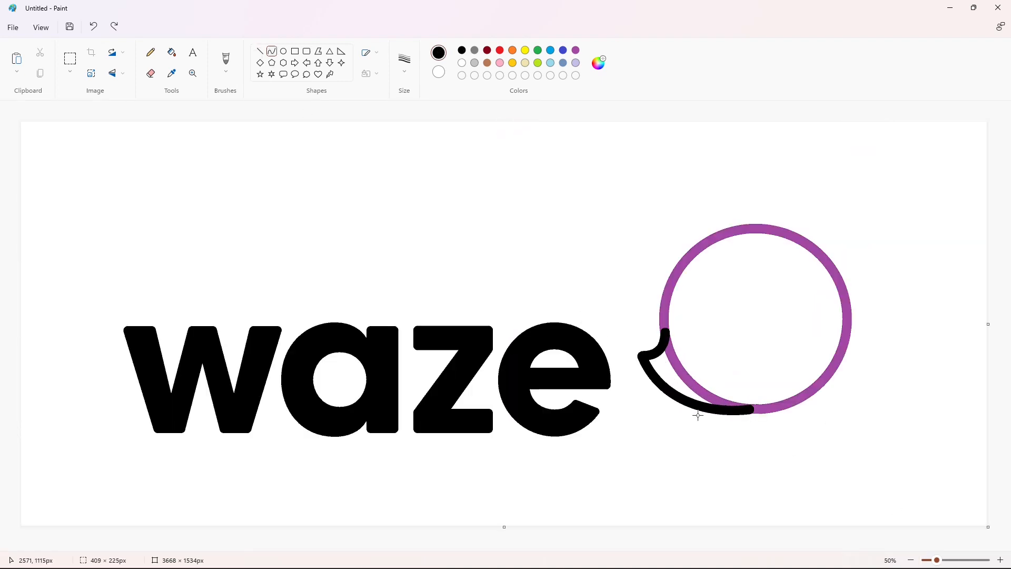
pyautogui.scroll(2, 828, 438)
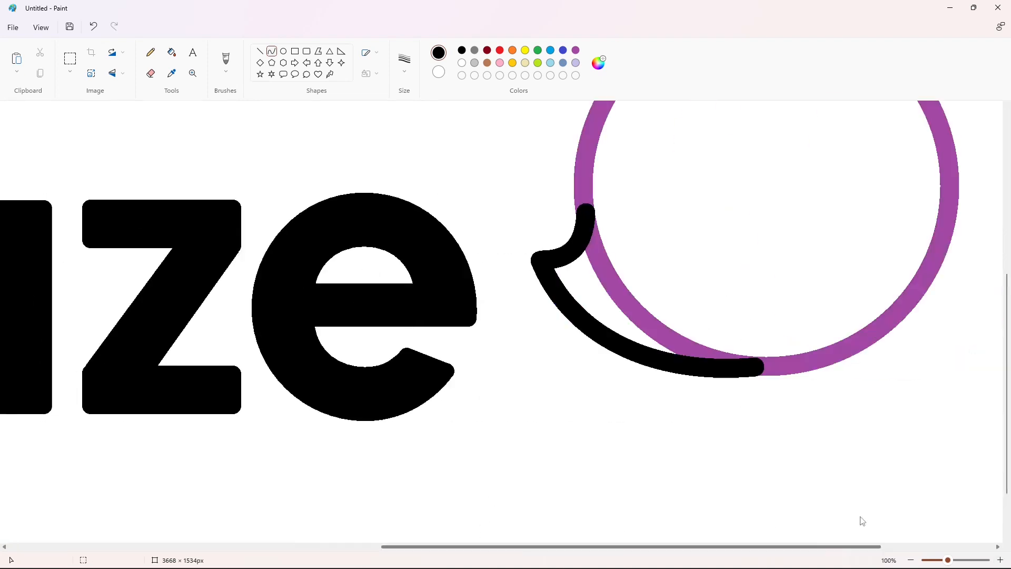
pyautogui.scroll(-2, 880, 521)
pyautogui.hotkey('ctrl', 'z')
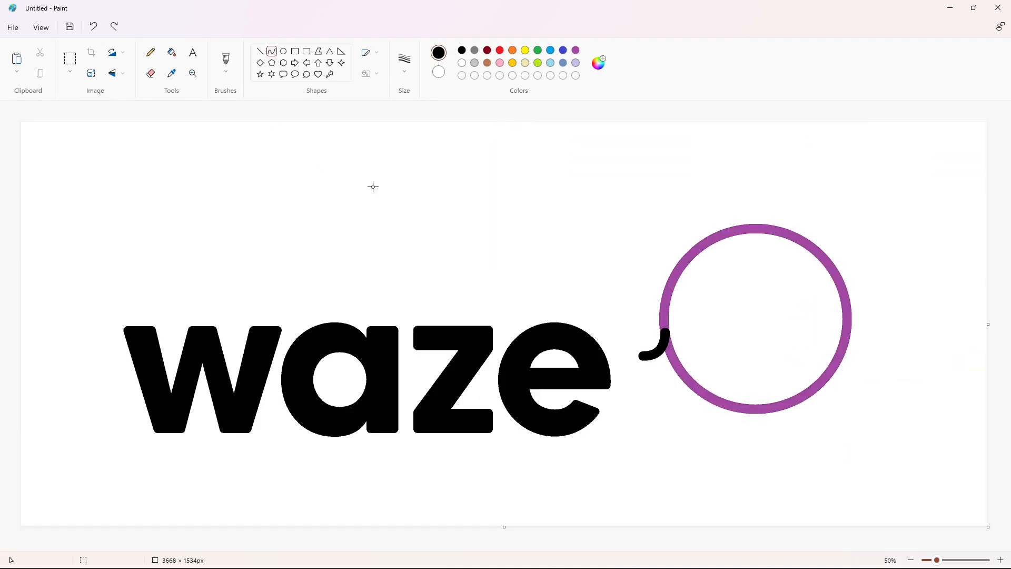
# Redraw the tail's lower black curve from the tip so that it flows smoothly into the circle's bottom
pyautogui.moveTo(642, 357); pyautogui.dragTo(754, 409)
pyautogui.moveTo(703, 385)
pyautogui.mouseDown()
pyautogui.moveTo(662, 398)
pyautogui.moveTo(704, 413)
pyautogui.mouseUp()
pyautogui.scroll(2, 943, 519)
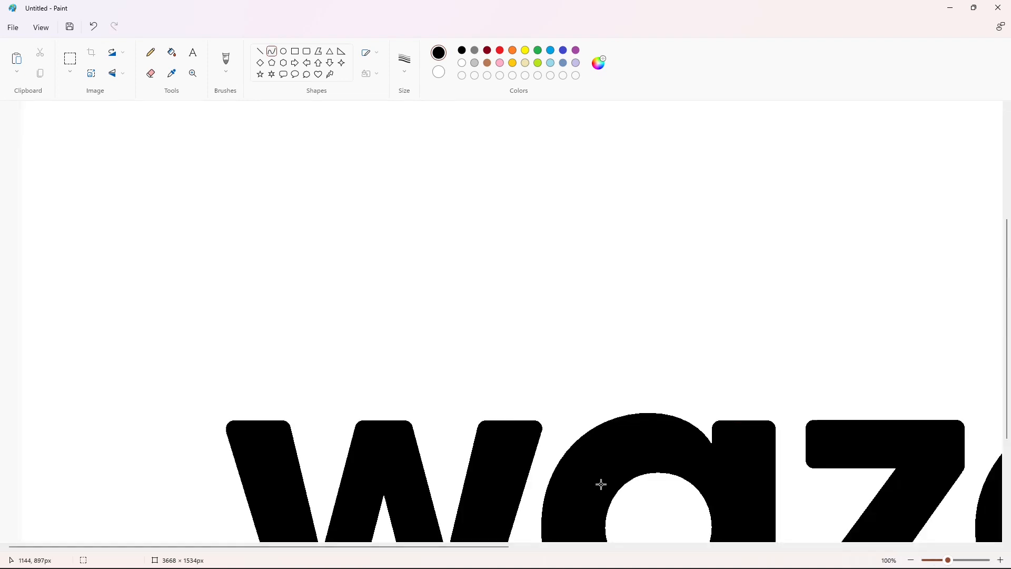
# Fill the purple arc inside the tail white and the rest of the bubble's outline black
pyautogui.click(179, 52)
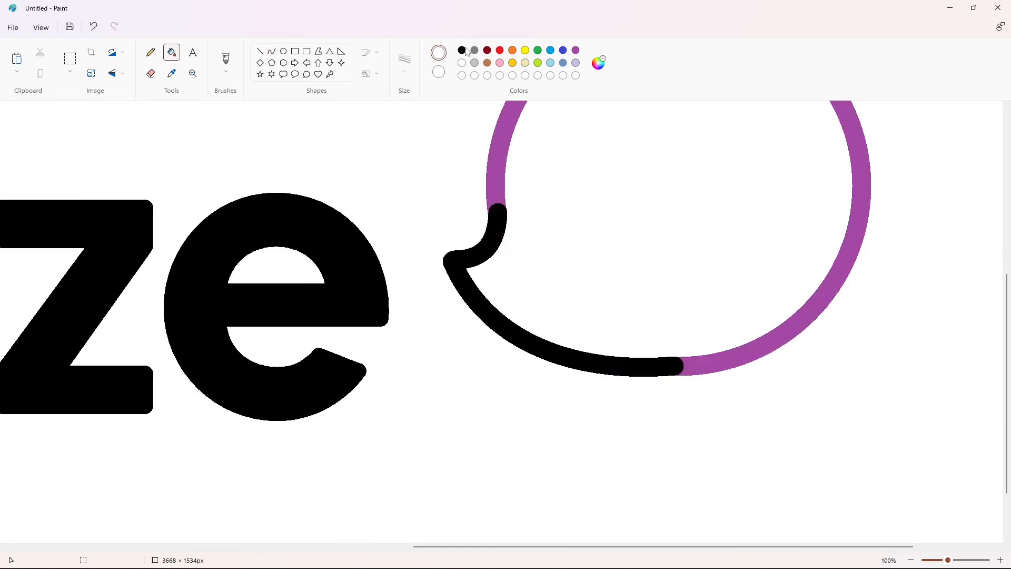
pyautogui.click(507, 133)
# Trim the bumps where the tail meets the circle at the bottom and left side using short white lines
pyautogui.click(259, 51)
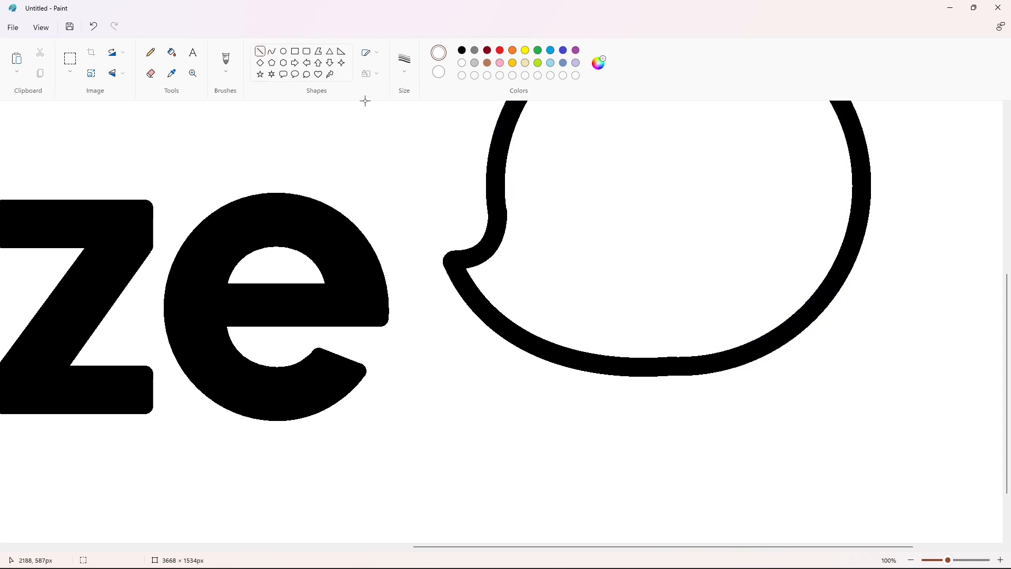
pyautogui.click(409, 65)
pyautogui.click(406, 166)
pyautogui.moveTo(609, 383); pyautogui.dragTo(617, 384)
pyautogui.scroll(2, 657, 343)
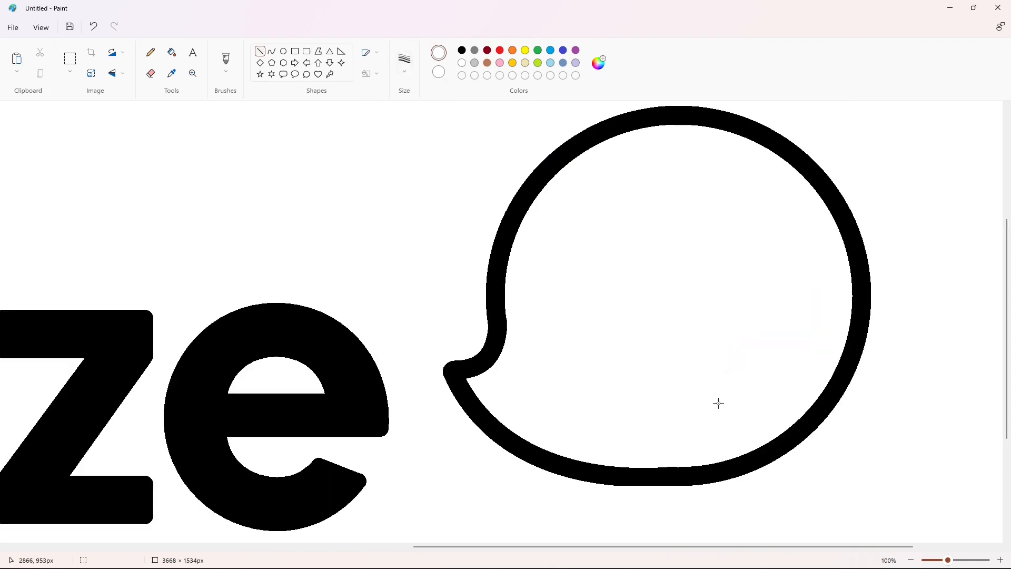
pyautogui.moveTo(509, 316); pyautogui.dragTo(508, 340)
# Draw a small black circle outline below the bubble's right side and place a copy over the bubble's lower-left edge as a wheel
pyautogui.hotkey('ctrl', '-')
pyautogui.moveTo(685, 383); pyautogui.dragTo(894, 436)
pyautogui.click(71, 59)
pyautogui.moveTo(846, 390); pyautogui.dragTo(943, 503)
pyautogui.hotkey('ctrl', 'c')
pyautogui.hotkey('ctrl', 'v')
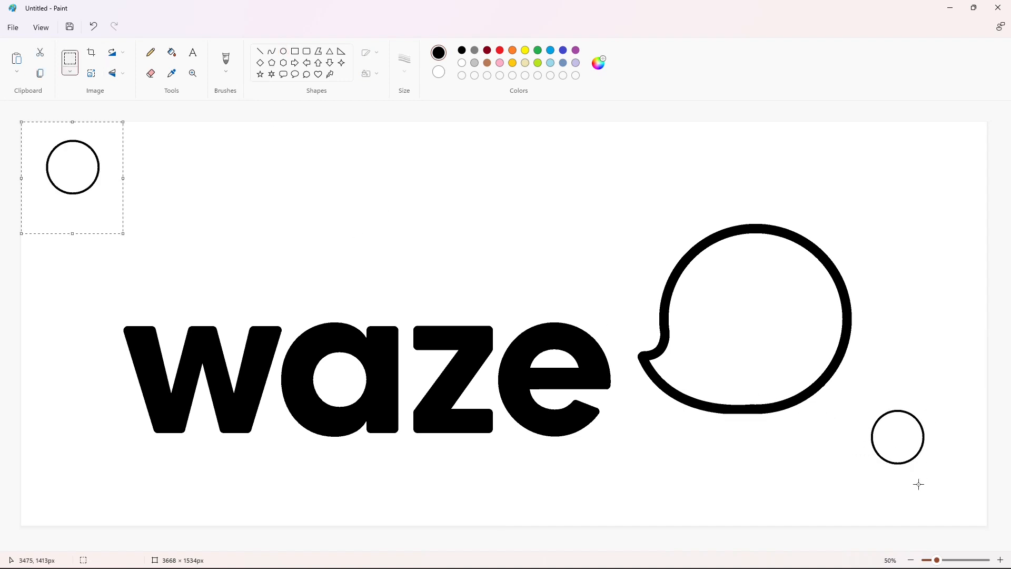
pyautogui.moveTo(76, 168); pyautogui.dragTo(712, 409)
pyautogui.click(617, 316)
# Erase the upper part of the original small circle outline, leaving its lower arc
pyautogui.click(151, 73)
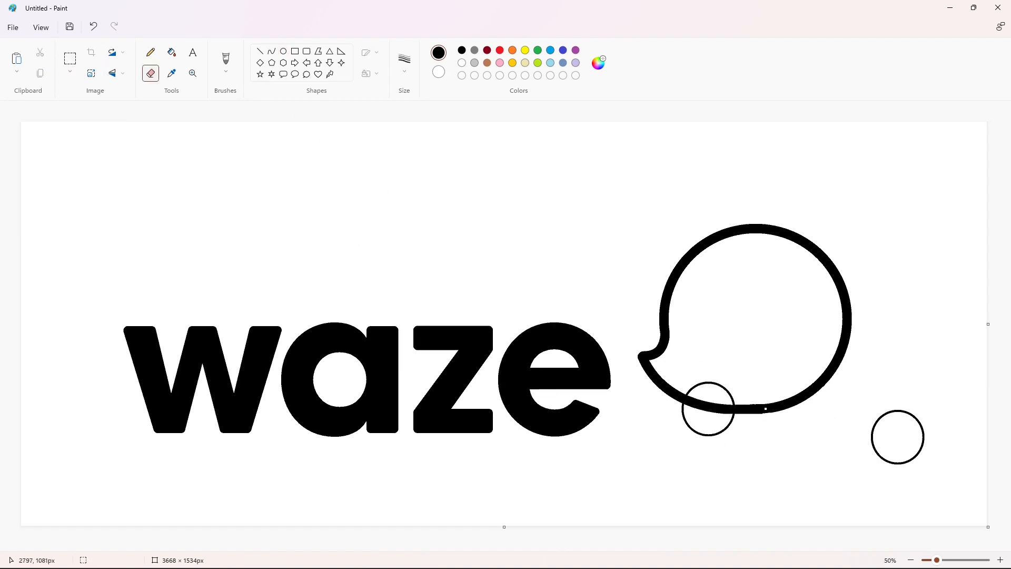
pyautogui.click(175, 52)
pyautogui.click(462, 63)
pyautogui.click(910, 414)
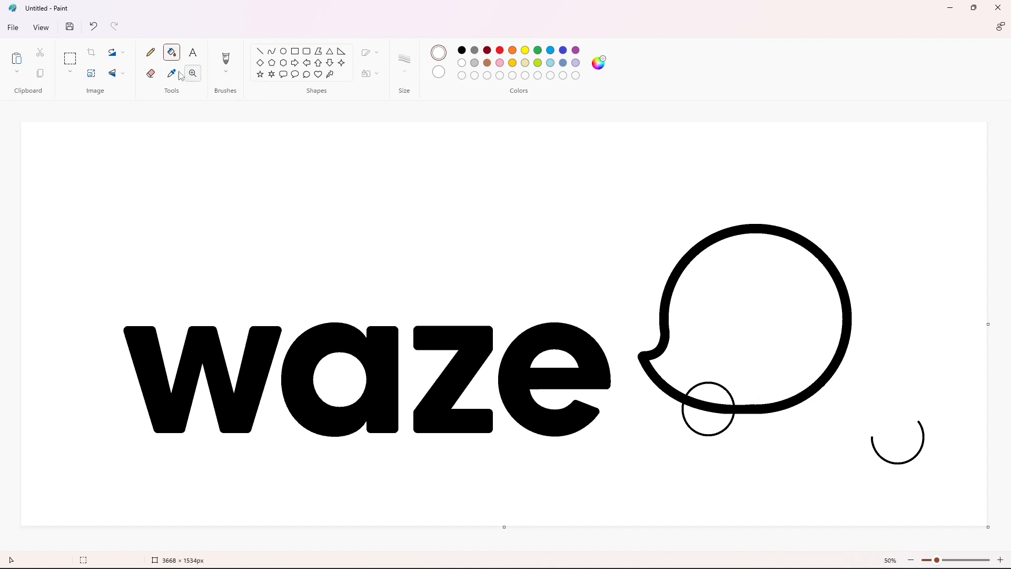
# Place a copy of the remaining arc under the bubble's lower right edge as the second wheel, and fill the original arc white
pyautogui.click(70, 59)
pyautogui.moveTo(850, 397); pyautogui.dragTo(957, 499)
pyautogui.hotkey('ctrl', 'c')
pyautogui.hotkey('ctrl', 'v')
pyautogui.moveTo(68, 155); pyautogui.dragTo(783, 408)
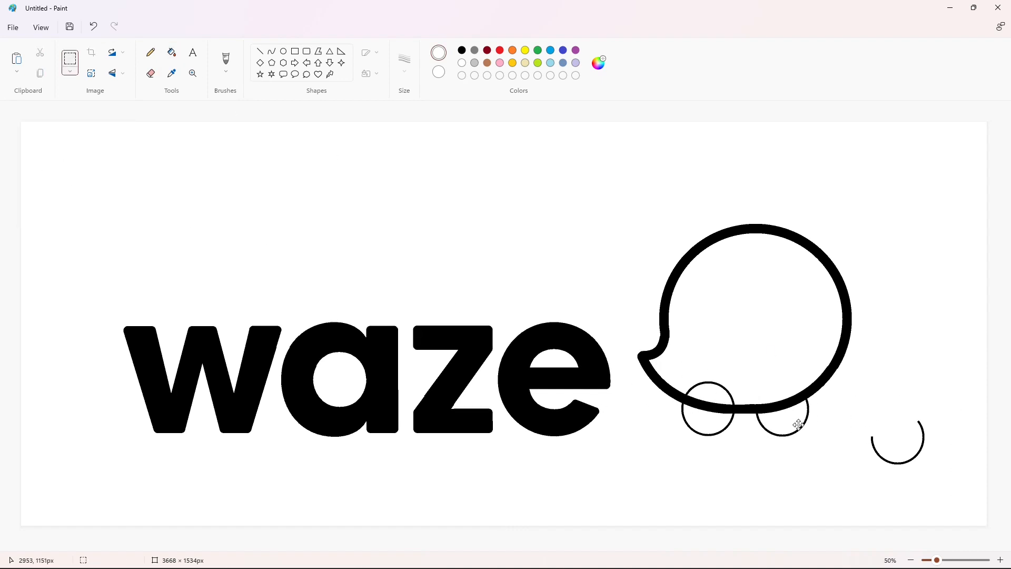
pyautogui.click(658, 369)
pyautogui.click(171, 52)
pyautogui.click(899, 464)
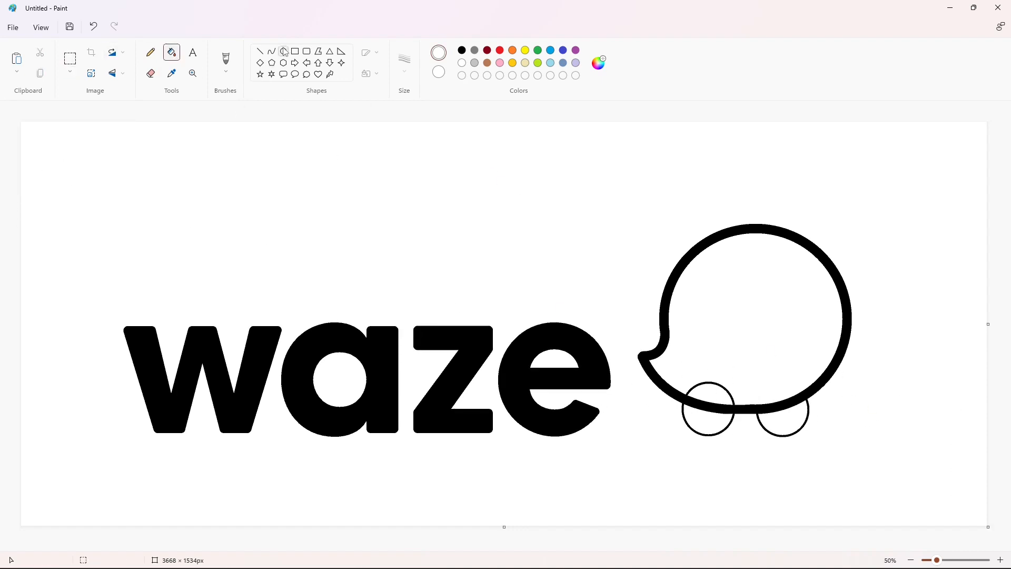
# Draw a black circle outline of about 83 × 79 px in the bubble's upper left area as the first eye
pyautogui.click(284, 51)
pyautogui.click(462, 50)
pyautogui.moveTo(722, 286); pyautogui.dragTo(744, 306)
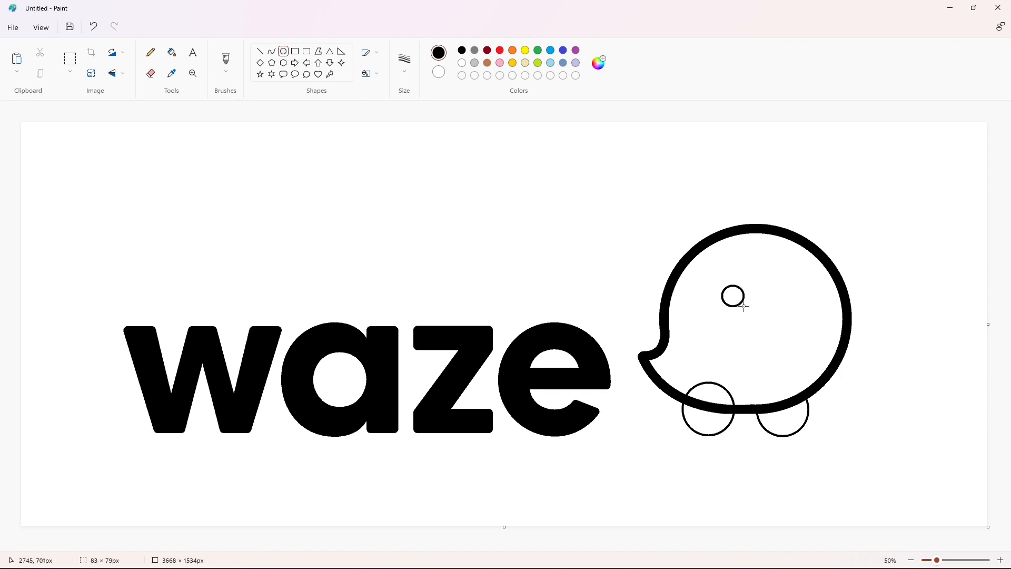
# Copy the eye circle and position the duplicate level with it on the right side of the bubble
pyautogui.click(70, 59)
pyautogui.moveTo(717, 273); pyautogui.dragTo(754, 314)
pyautogui.hotkey('ctrl', 'c')
pyautogui.hotkey('ctrl', 'v')
pyautogui.moveTo(722, 291); pyautogui.dragTo(761, 302)
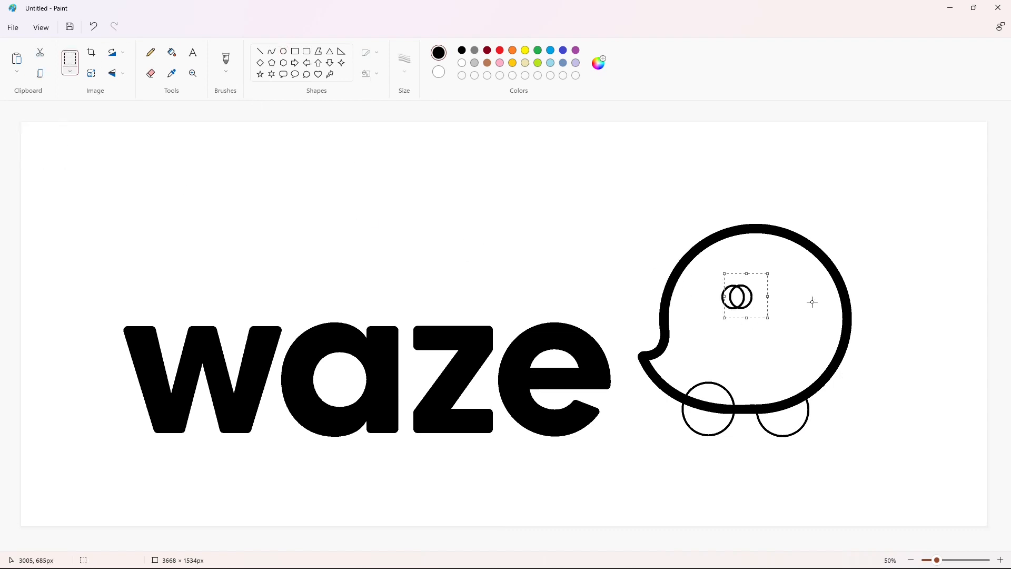
pyautogui.press('Left')
pyautogui.press('Left')
pyautogui.press('Left')
pyautogui.press('Left')
pyautogui.press('Left')
pyautogui.press('Left')
pyautogui.press('Right')
pyautogui.press('Right')
pyautogui.press('Right')
pyautogui.press('Right')
pyautogui.press('Right')
pyautogui.press('Right')
pyautogui.press('Right')
pyautogui.press('Right')
pyautogui.press('Right')
pyautogui.press('Right')
pyautogui.press('Right')
pyautogui.press('Right')
pyautogui.press('Right')
pyautogui.press('Right')
pyautogui.press('Right')
pyautogui.press('Right')
pyautogui.press('Right')
pyautogui.press('Right')
pyautogui.press('Right')
pyautogui.press('Right')
pyautogui.press('Right')
pyautogui.press('Right')
pyautogui.press('Right')
pyautogui.press('Right')
pyautogui.press('Right')
pyautogui.press('Right')
pyautogui.press('Right')
pyautogui.press('Right')
pyautogui.press('Right')
pyautogui.press('Right')
pyautogui.press('Right')
pyautogui.press('Right')
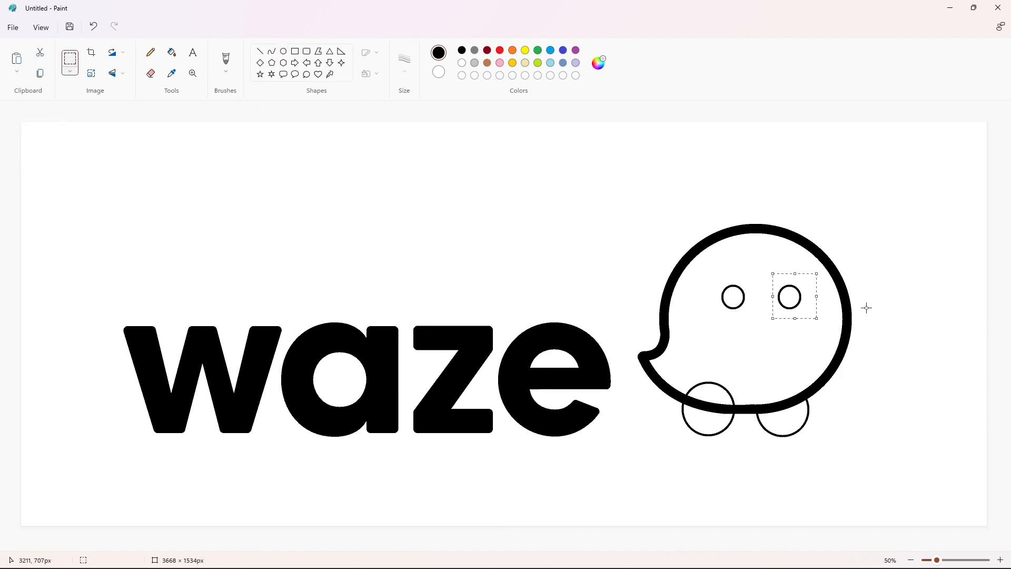
pyautogui.click(866, 308)
# Draw a thick black smile curve below the two eyes
pyautogui.click(272, 52)
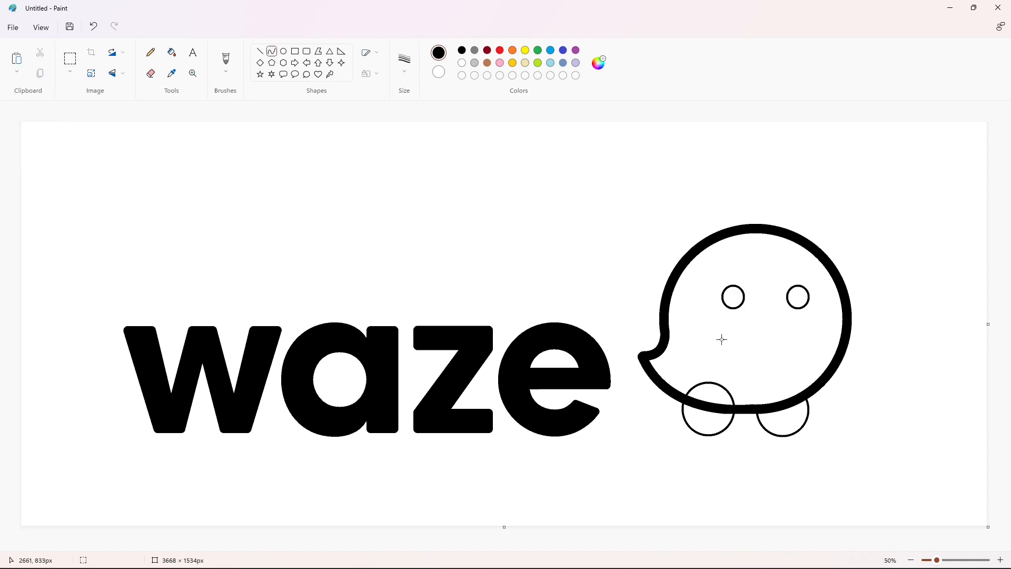
pyautogui.moveTo(732, 332); pyautogui.dragTo(747, 365)
pyautogui.moveTo(784, 363); pyautogui.dragTo(786, 365)
pyautogui.hotkey('ctrl', '+')
pyautogui.hotkey('ctrl', '+')
pyautogui.hotkey('ctrl', '+')
pyautogui.hotkey('ctrl', '+')
pyautogui.hotkey('ctrl', '+')
pyautogui.hotkey('ctrl', '+')
pyautogui.hotkey('ctrl', '+')
pyautogui.hotkey('ctrl', '+')
pyautogui.hotkey('ctrl', '+')
pyautogui.hotkey('ctrl', '+')
pyautogui.hotkey('ctrl', '+')
pyautogui.hotkey('ctrl', '+')
pyautogui.hotkey('ctrl', '+')
pyautogui.hotkey('ctrl', '+')
pyautogui.hotkey('ctrl', '+')
pyautogui.hotkey('ctrl', '+')
pyautogui.hotkey('ctrl', '+')
pyautogui.hotkey('ctrl', '+')
pyautogui.hotkey('ctrl', '+')
pyautogui.hotkey('ctrl', '+')
pyautogui.click(857, 268)
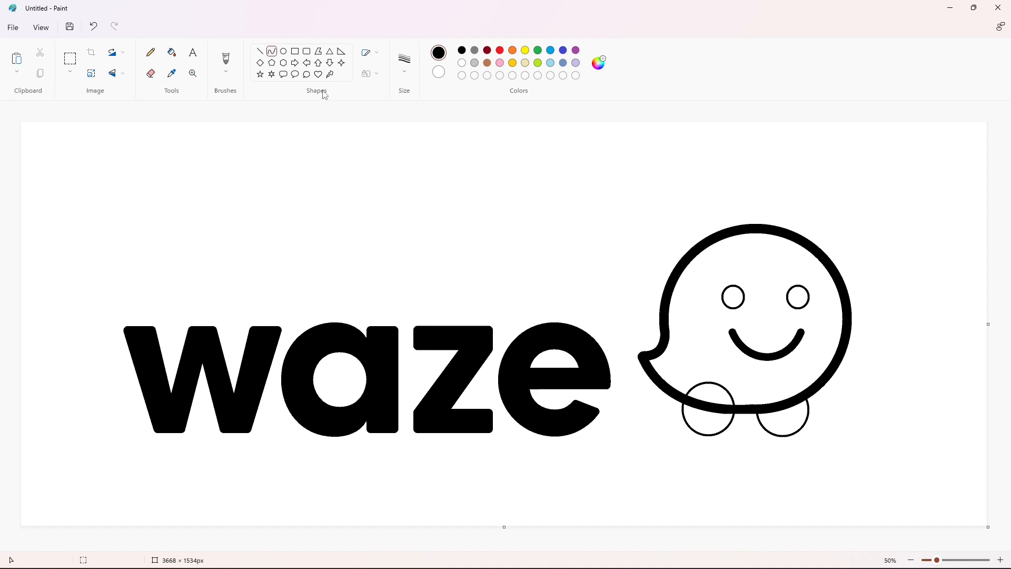
# Fill both eyes and both wheels solid black
pyautogui.click(171, 52)
pyautogui.click(732, 297)
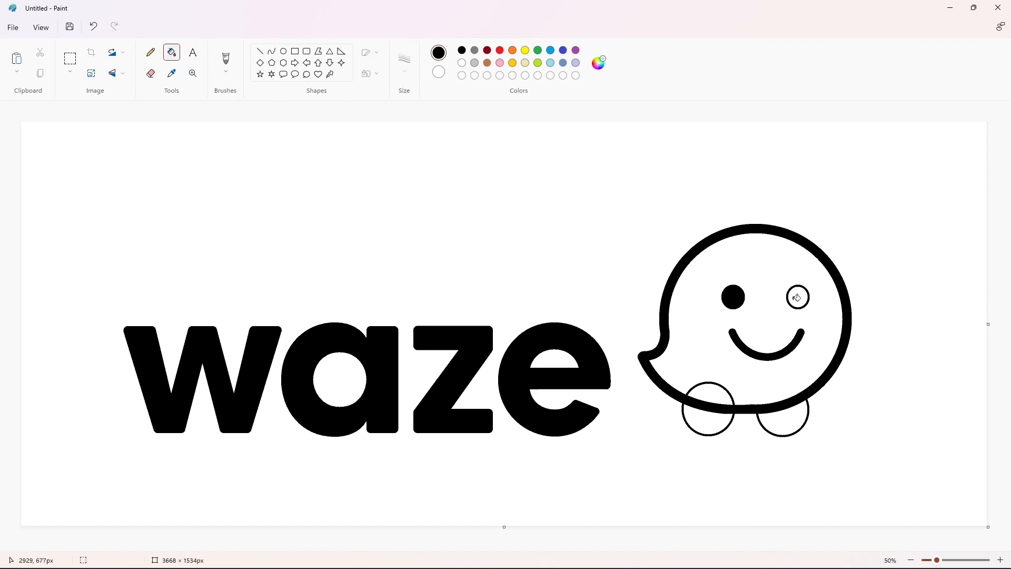
pyautogui.click(798, 297)
pyautogui.click(716, 391)
pyautogui.click(716, 415)
pyautogui.click(785, 416)
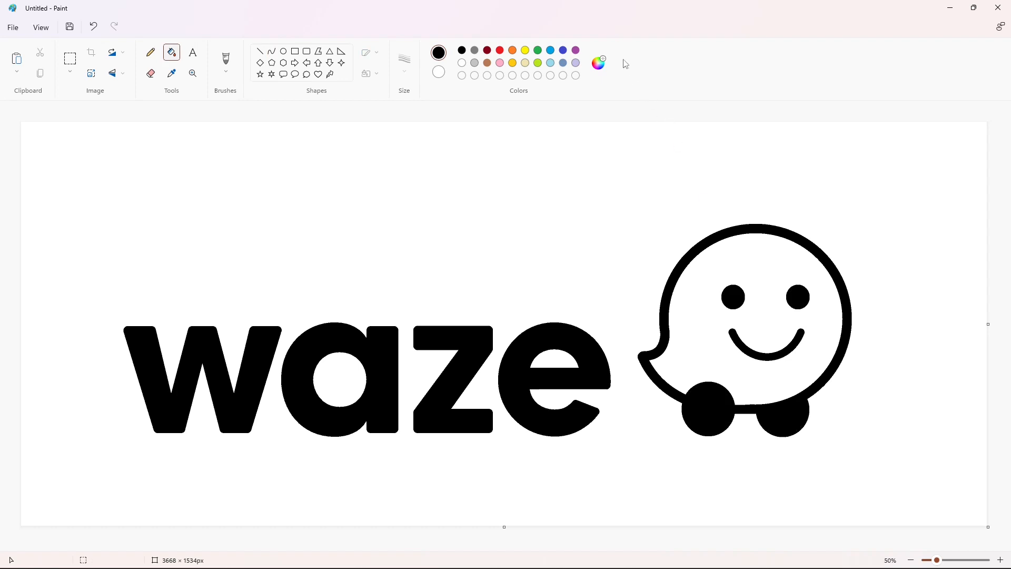